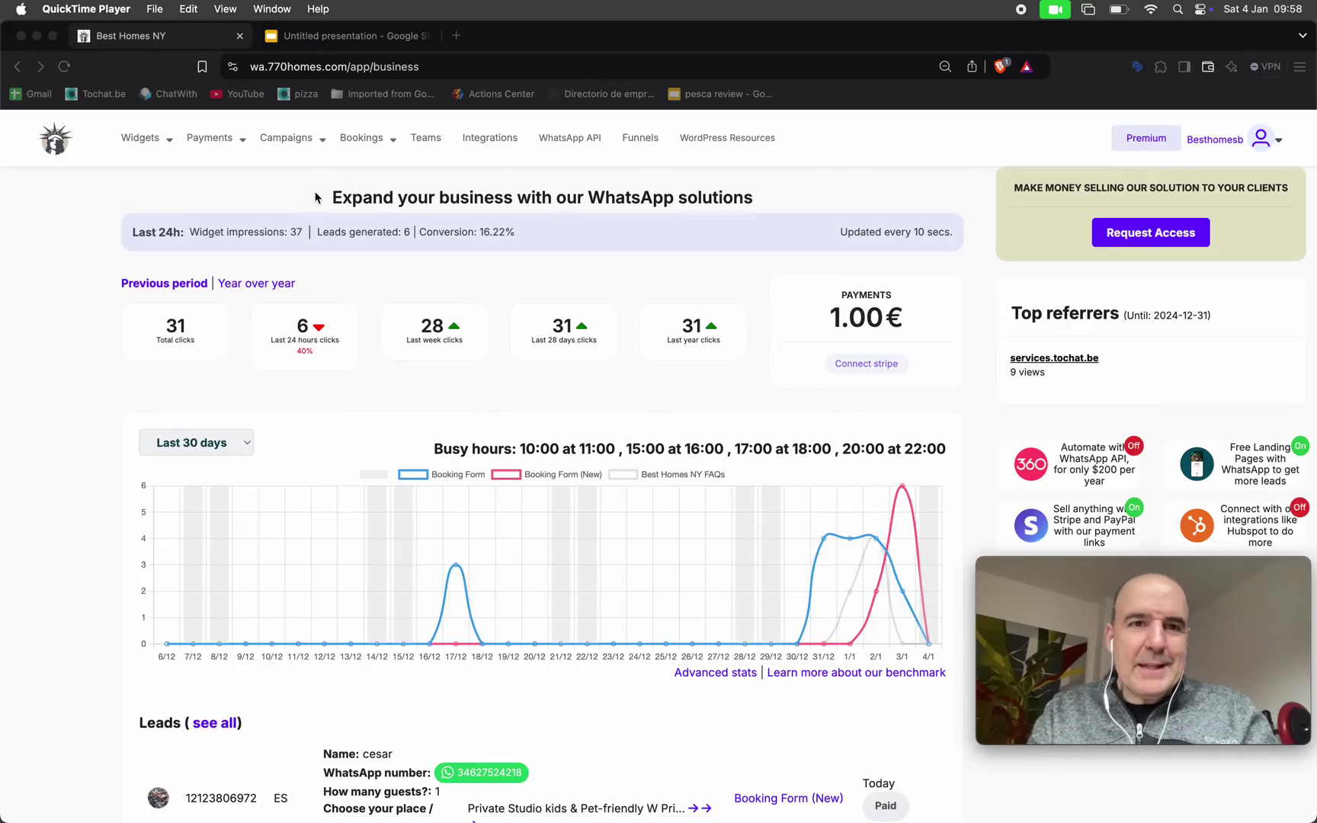
Open the Booking Form (New) widget from the widget list and try its booking-form preview
left_click(156, 178)
mouse_move(144, 139)
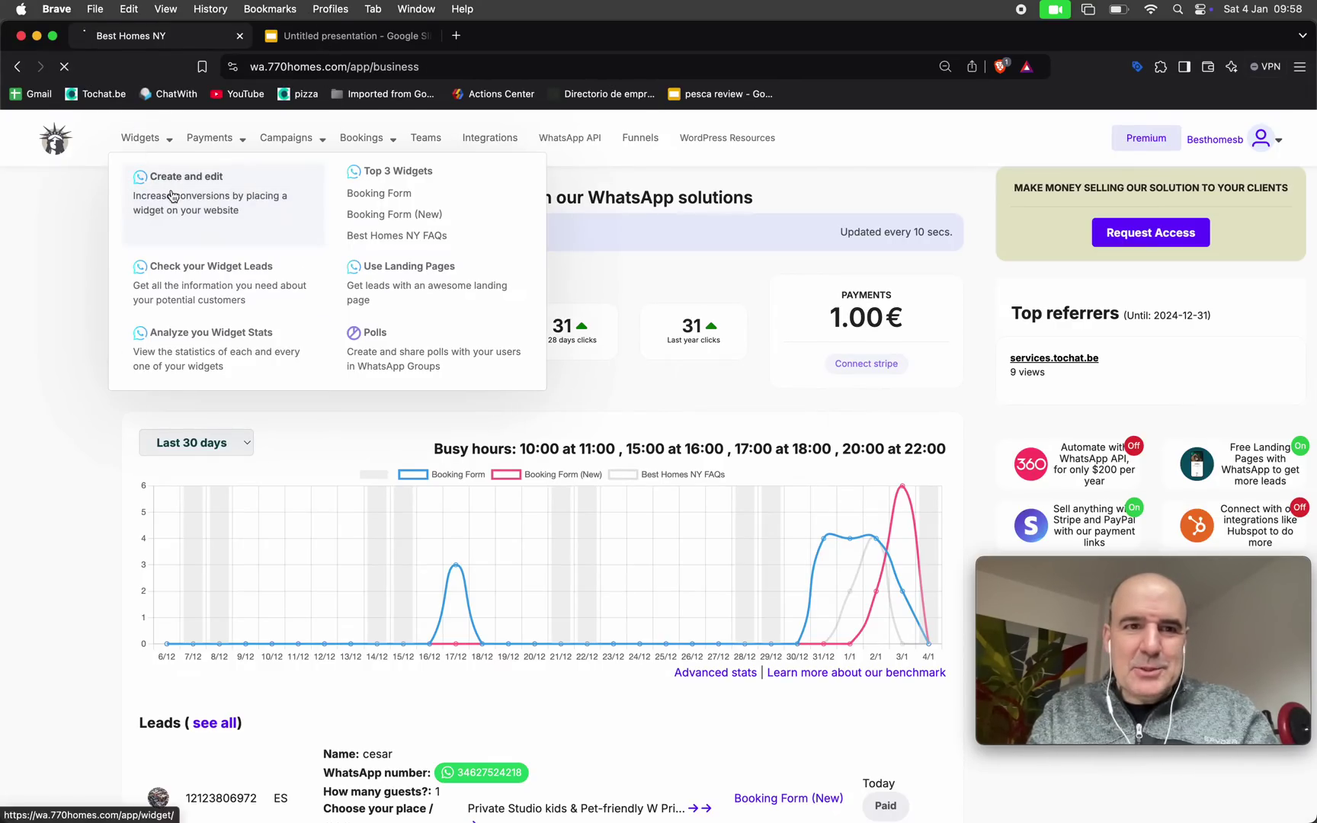
left_click(171, 190)
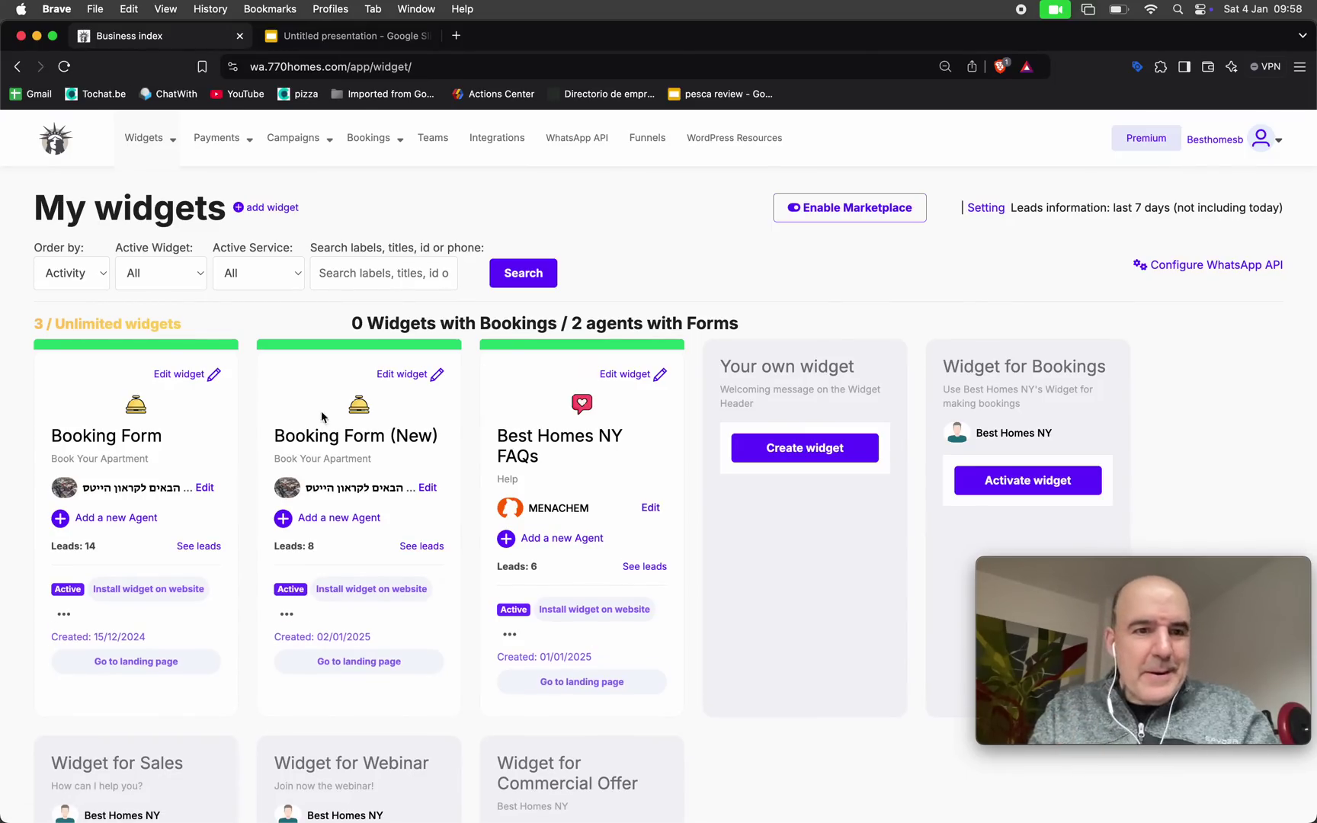
left_click(335, 442)
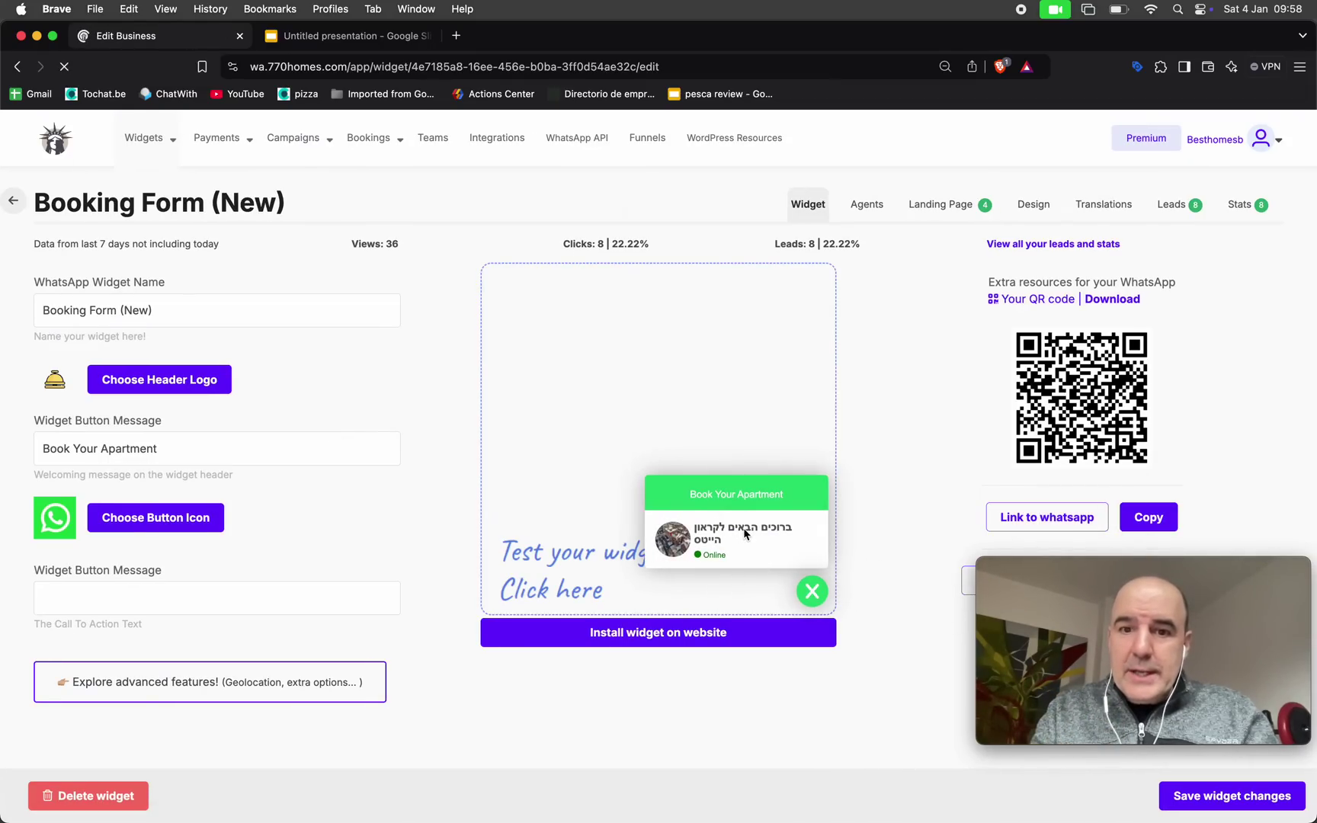
left_click(743, 533)
scroll(712, 427, "down", 3)
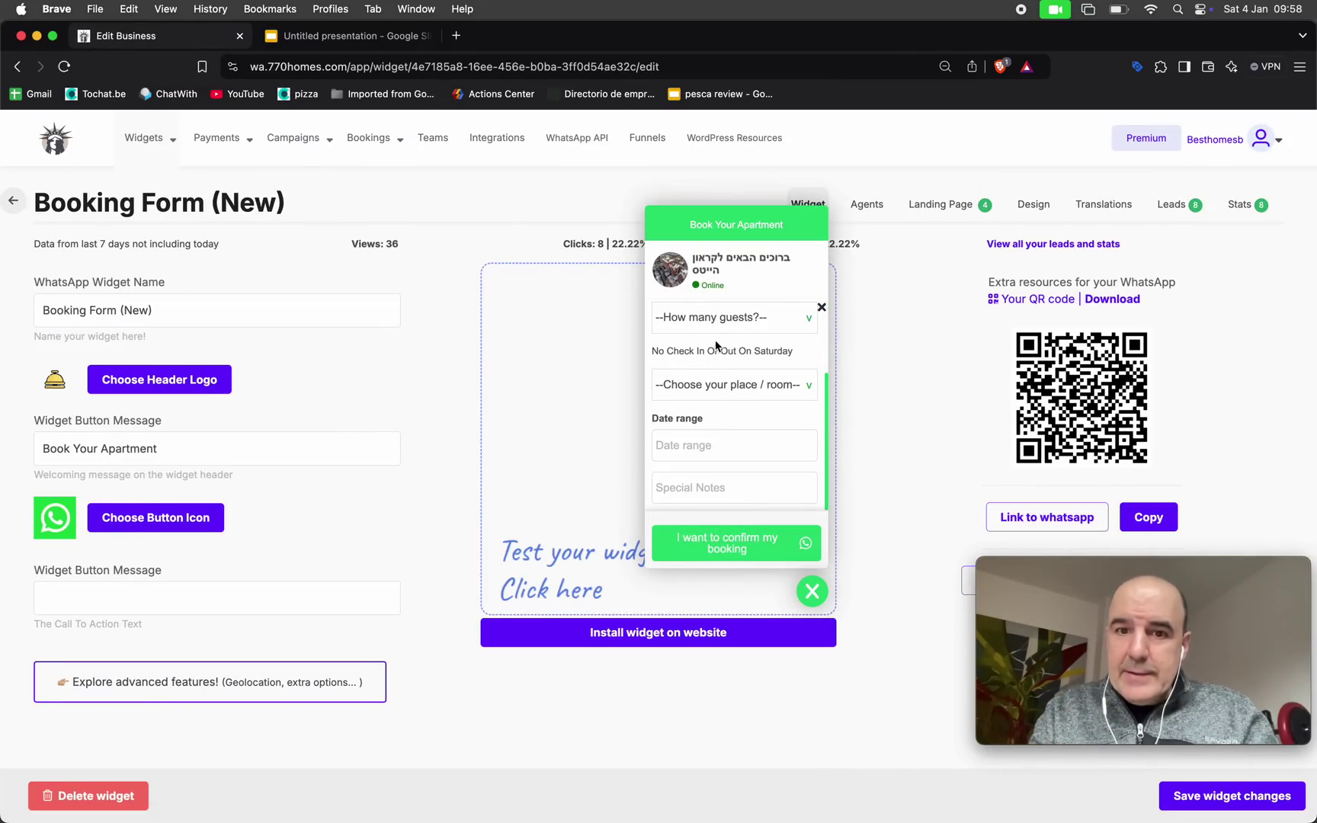
left_click(811, 592)
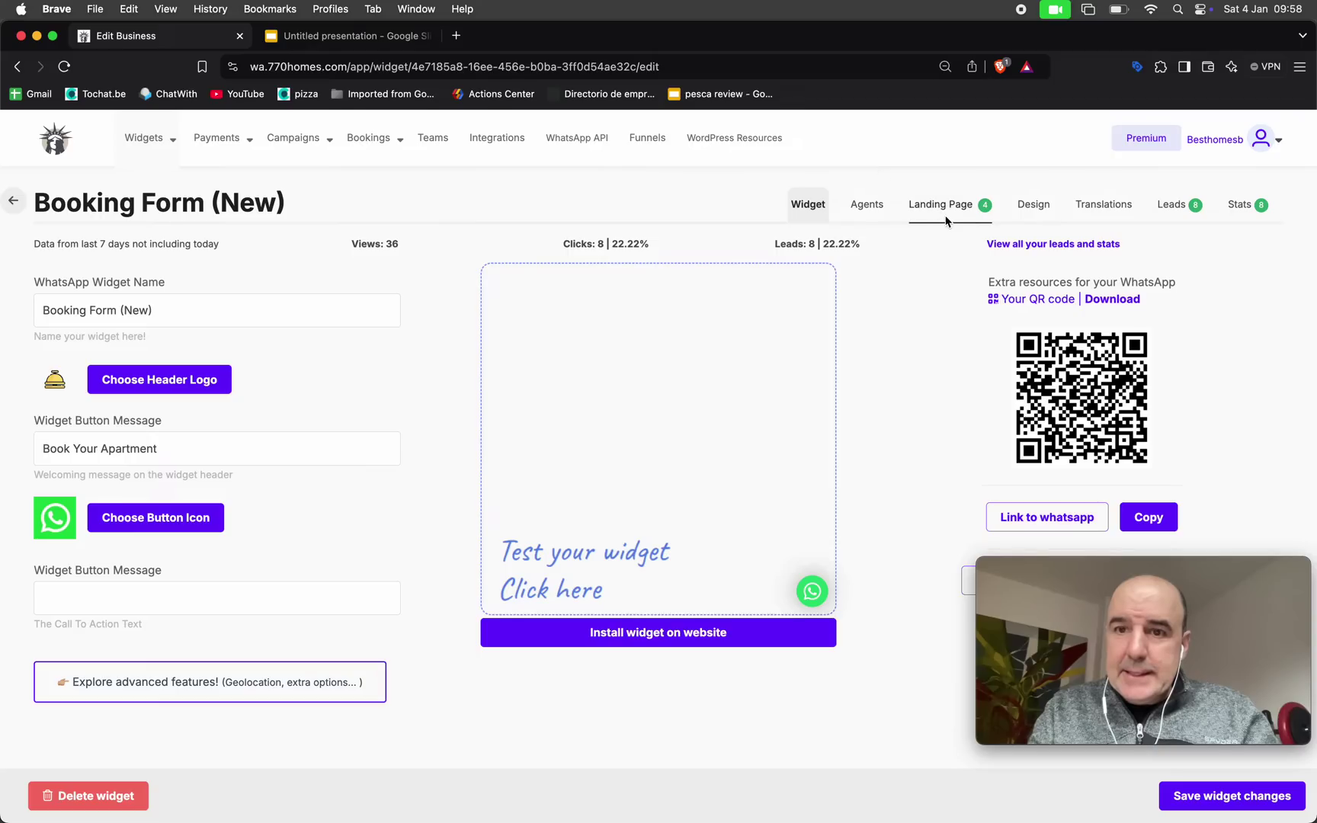
Open the widget's public landing page in a new tab via Current Link
left_click(945, 219)
scroll(742, 350, "down", 3)
left_click(565, 595)
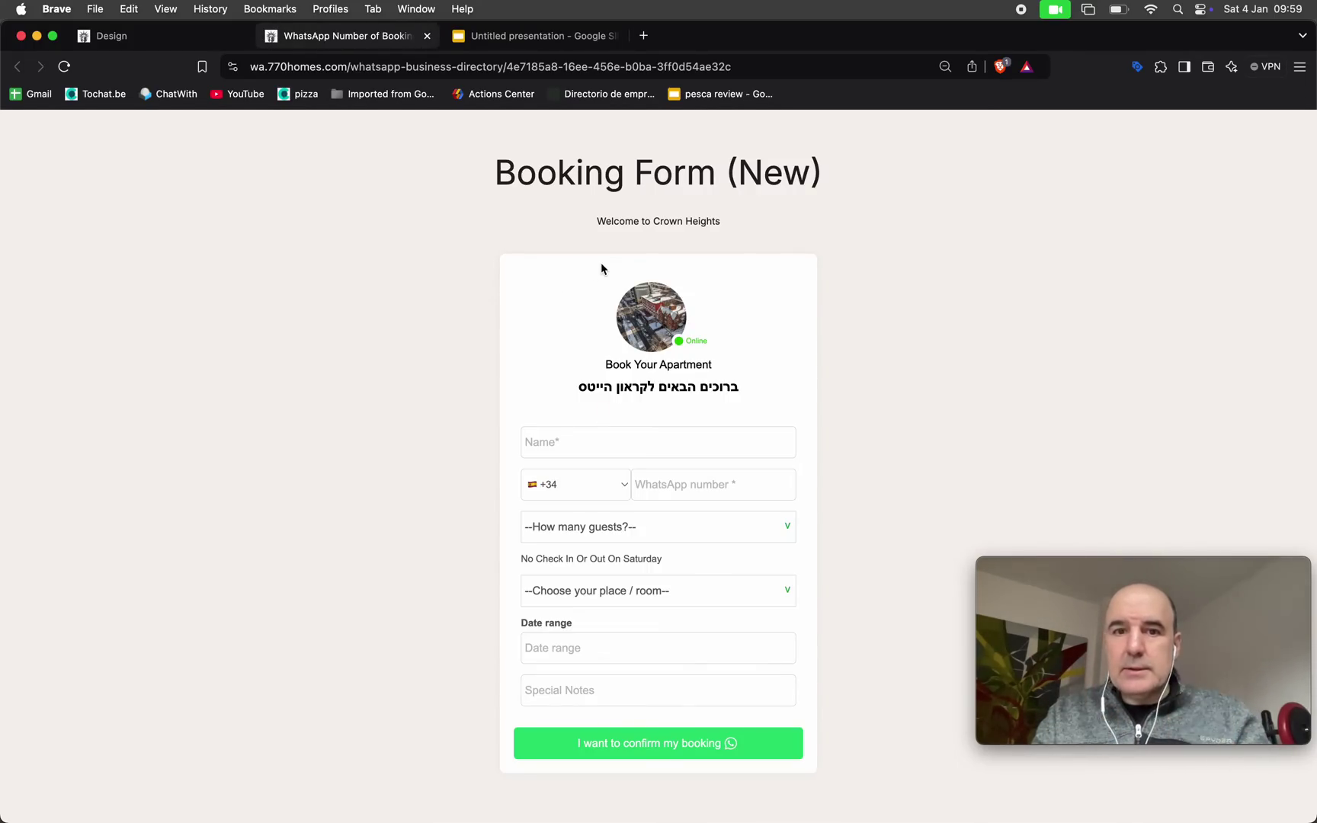
Enter the guest's name and WhatsApp number, and choose 3 guests and the Private Studio (5 USD)
left_click(630, 432)
type("cesar")
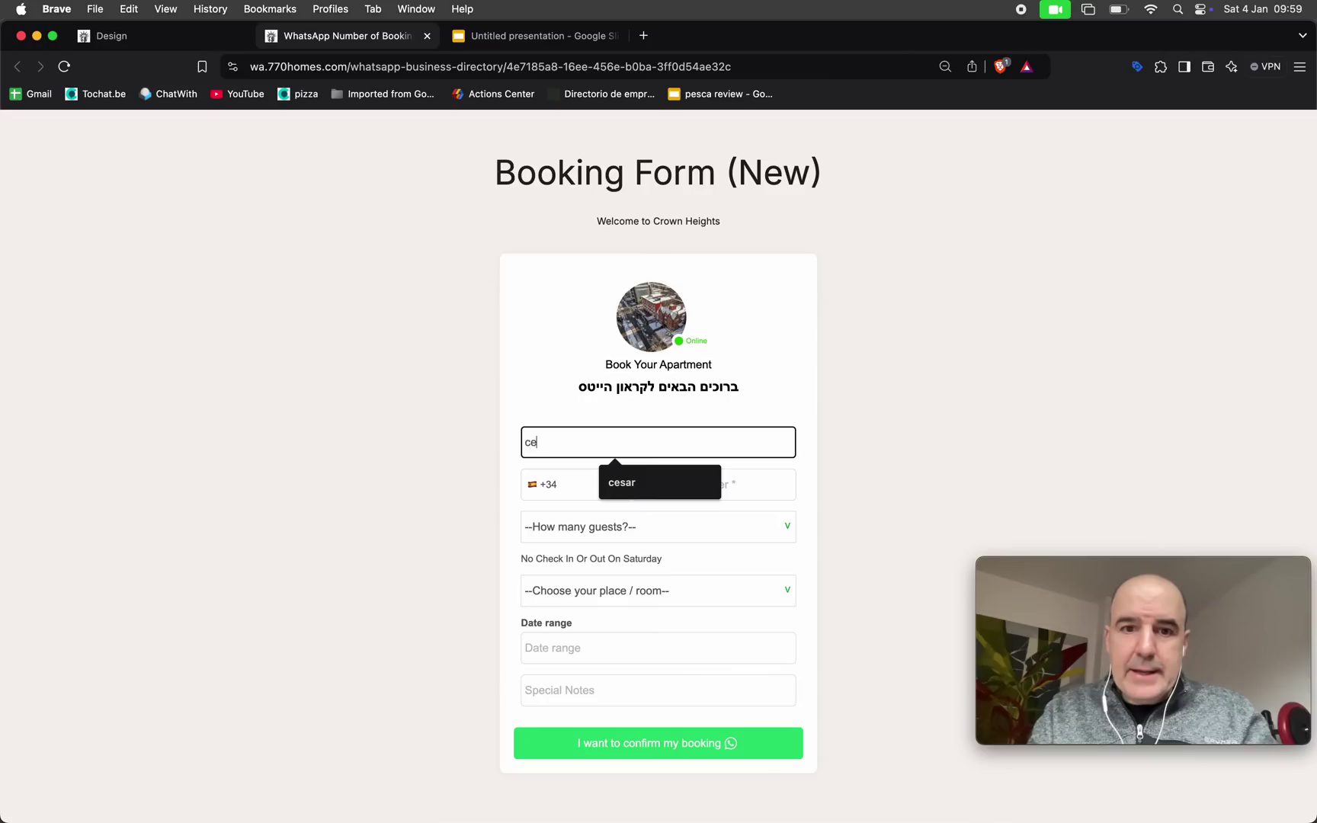
key("Tab")
key("Tab")
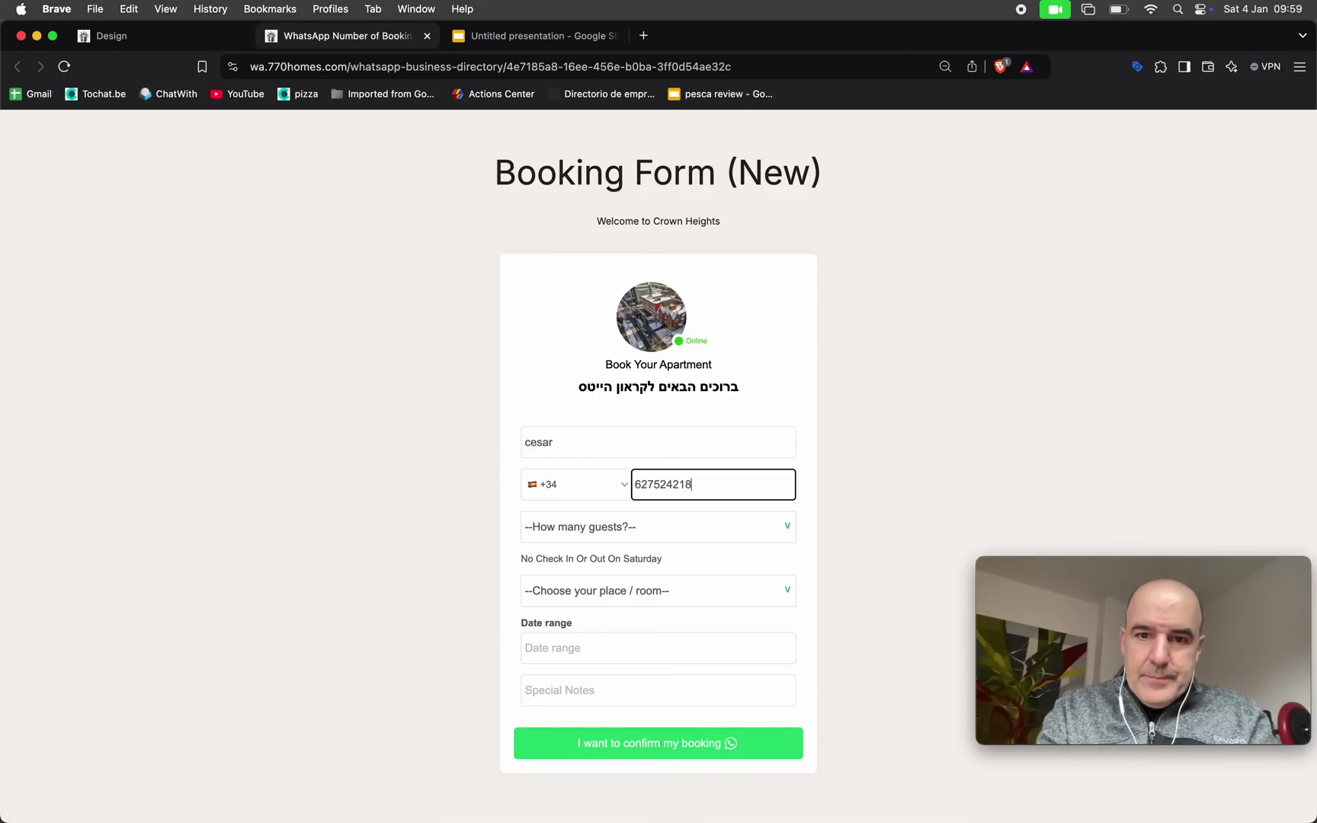
left_click(652, 534)
left_click(663, 581)
left_click(644, 597)
left_click(642, 608)
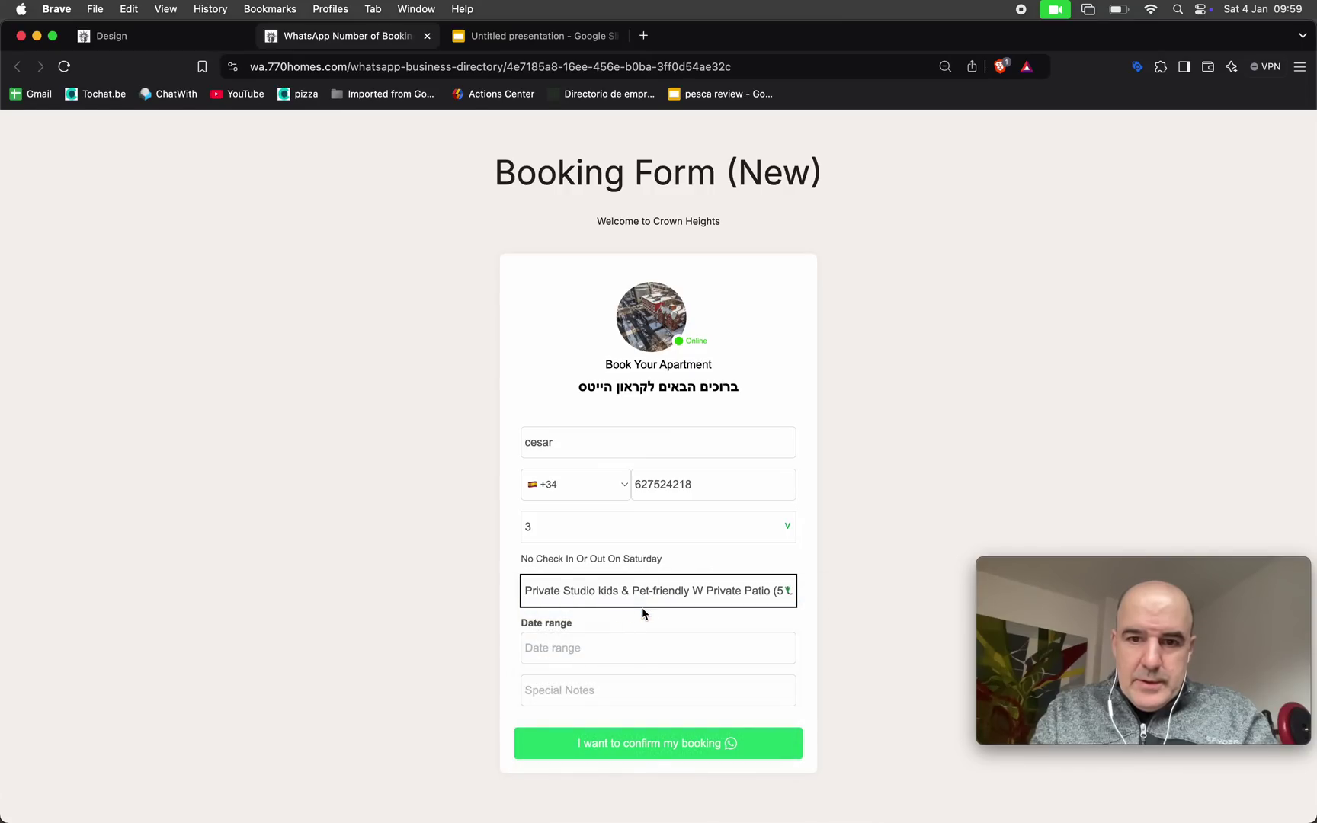
Set the stay to 16–18 February 2025, add the note 'No special needs' and send the booking
left_click(637, 647)
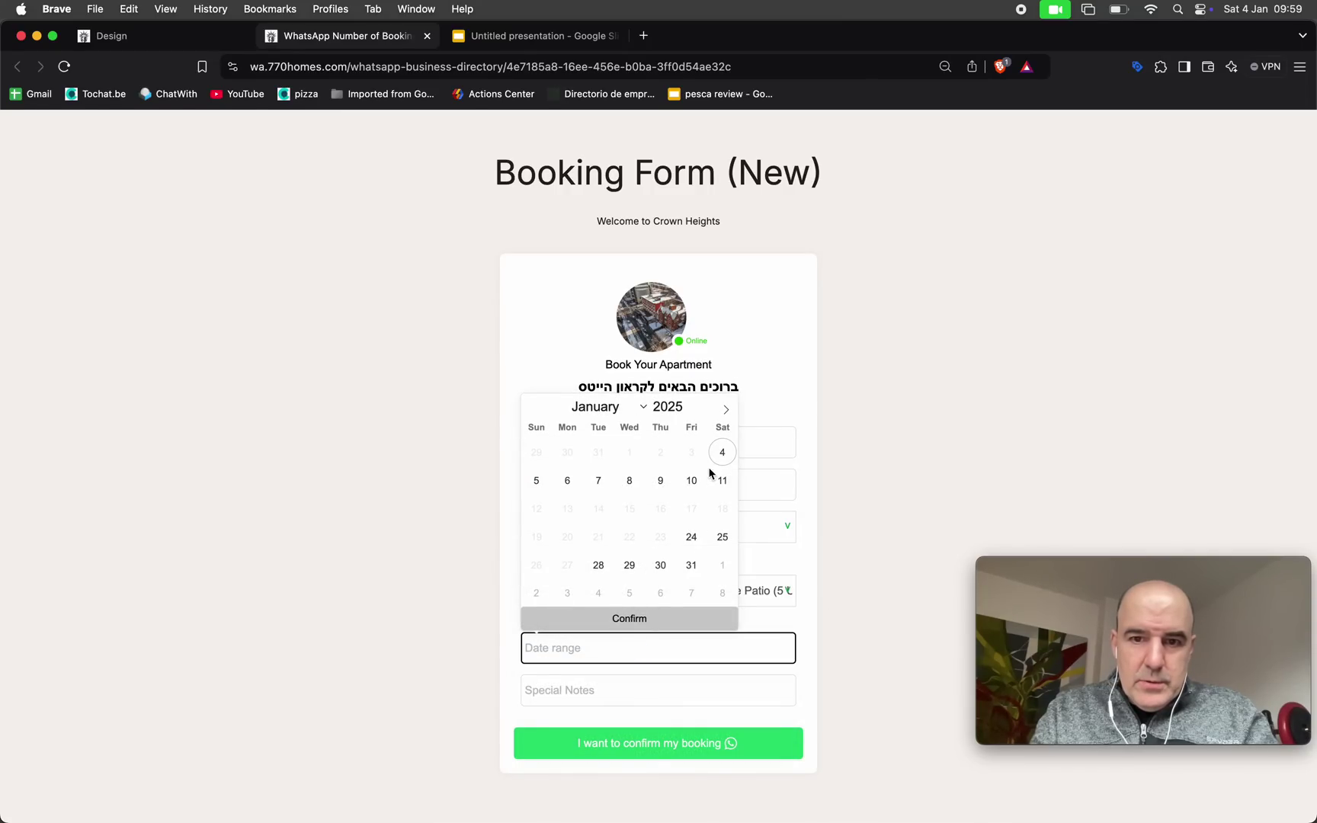
left_click(726, 409)
left_click(537, 536)
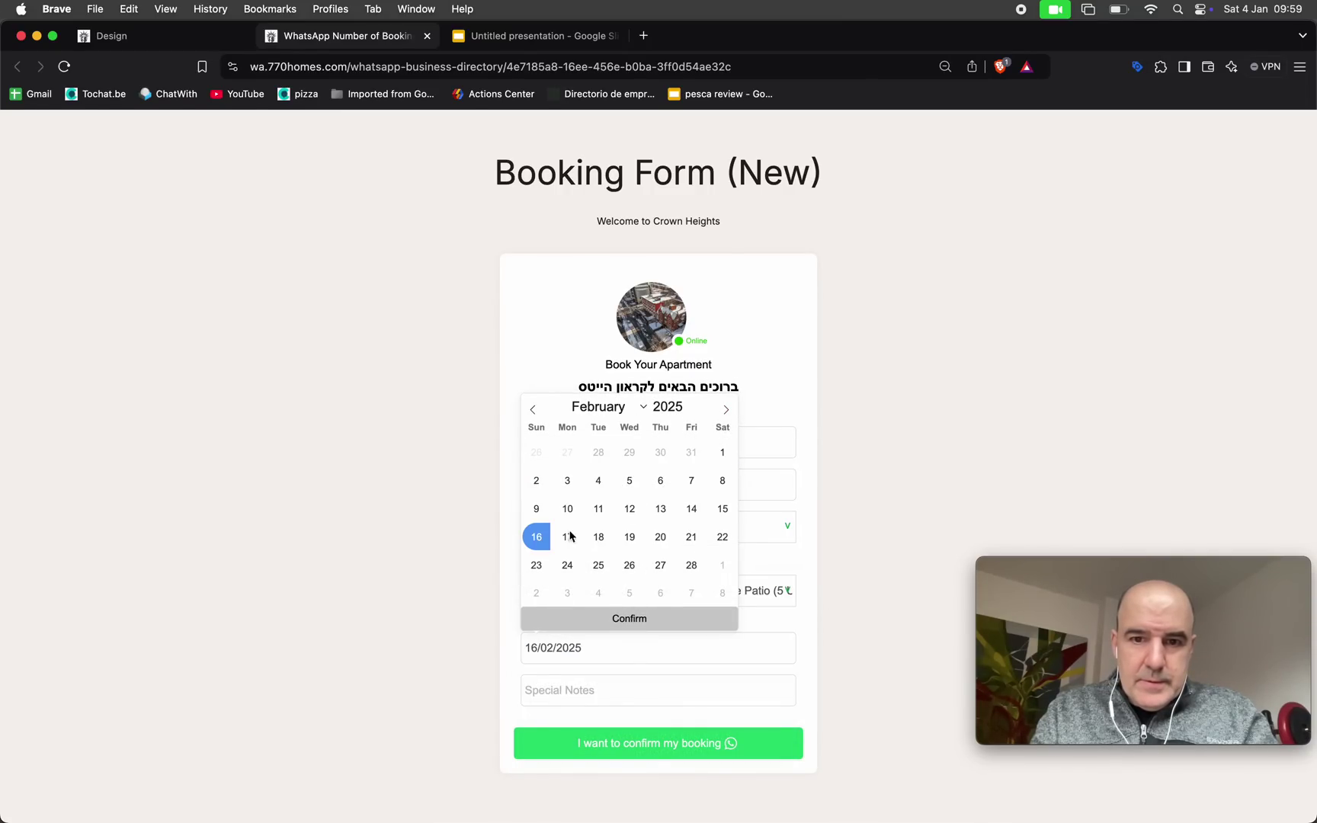
left_click(600, 538)
left_click(640, 624)
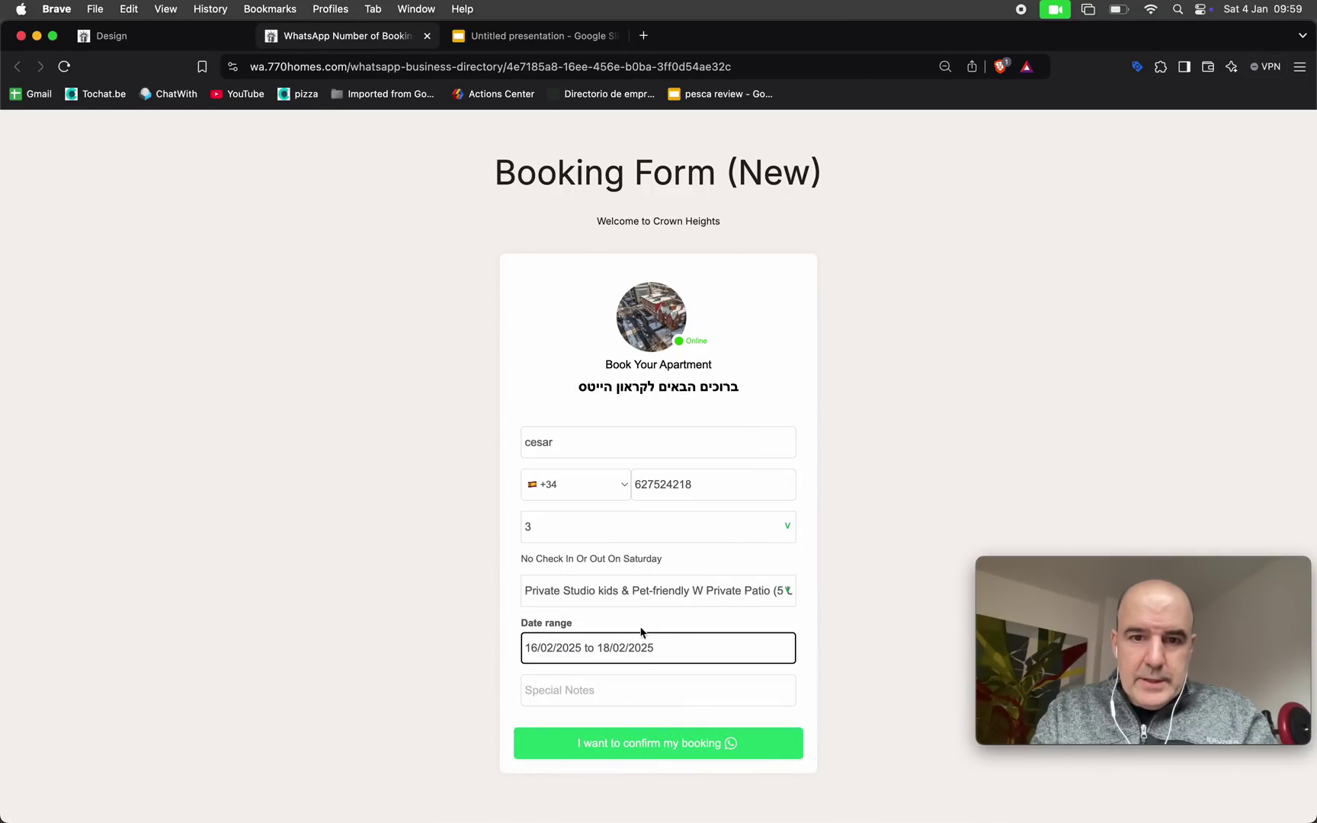
scroll(599, 662, "down", 1)
left_click(596, 644)
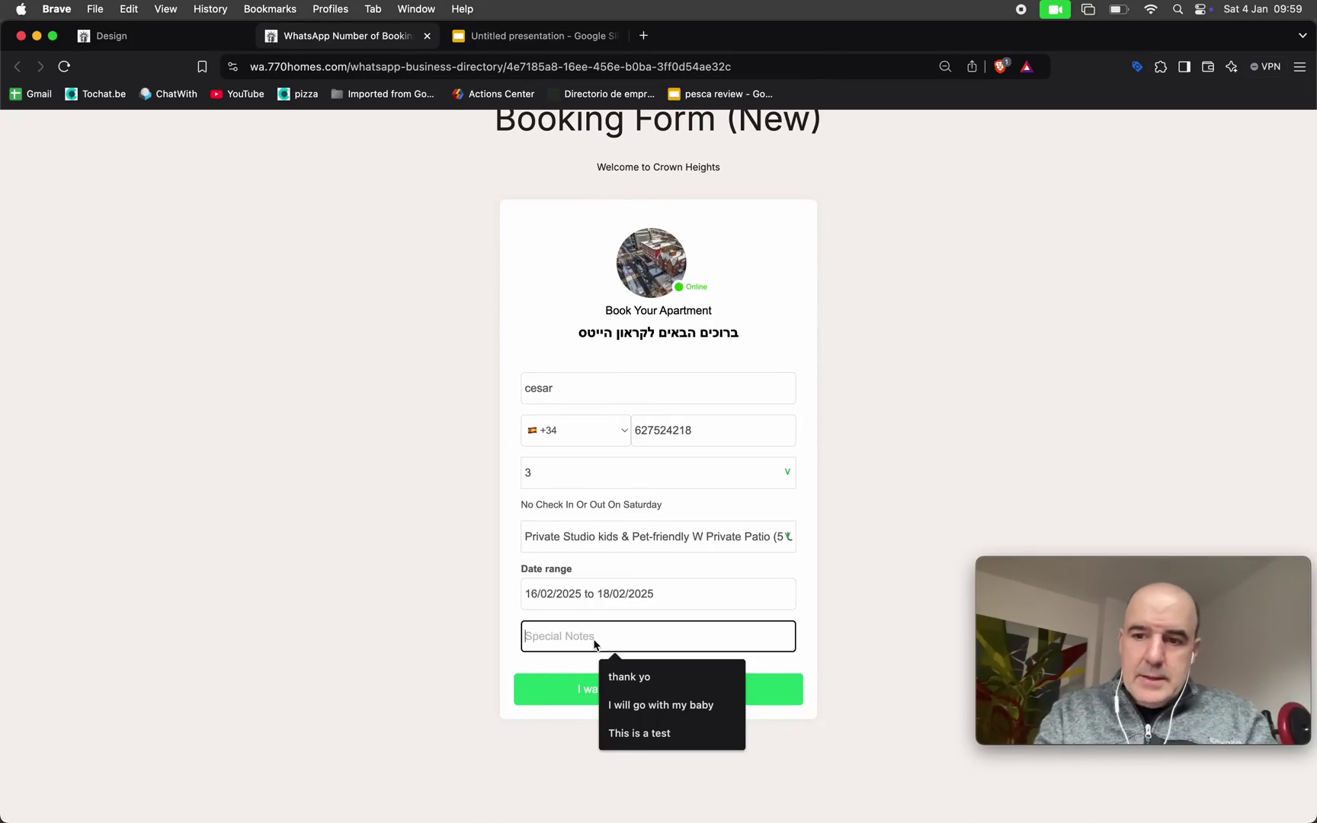
type("No special needs")
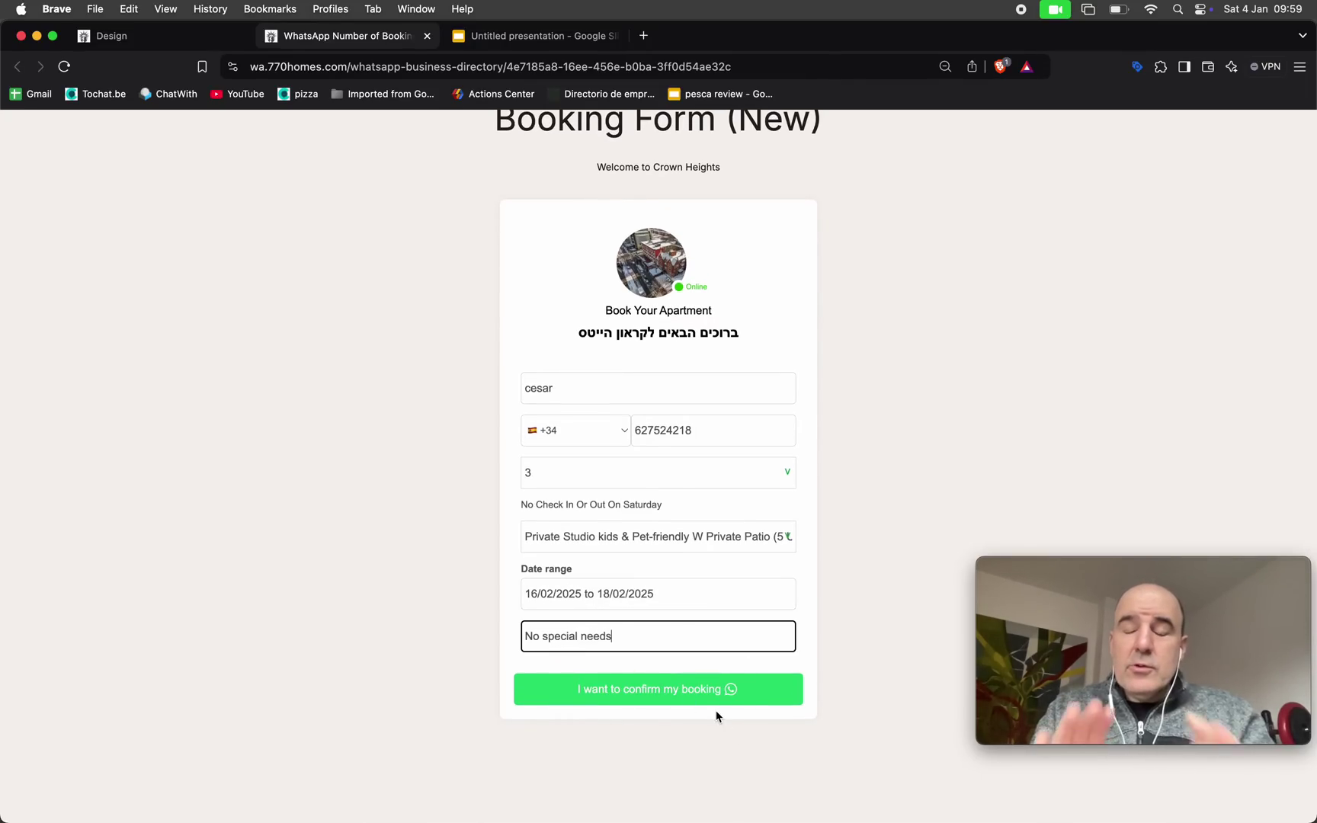
scroll(716, 716, "up", 2)
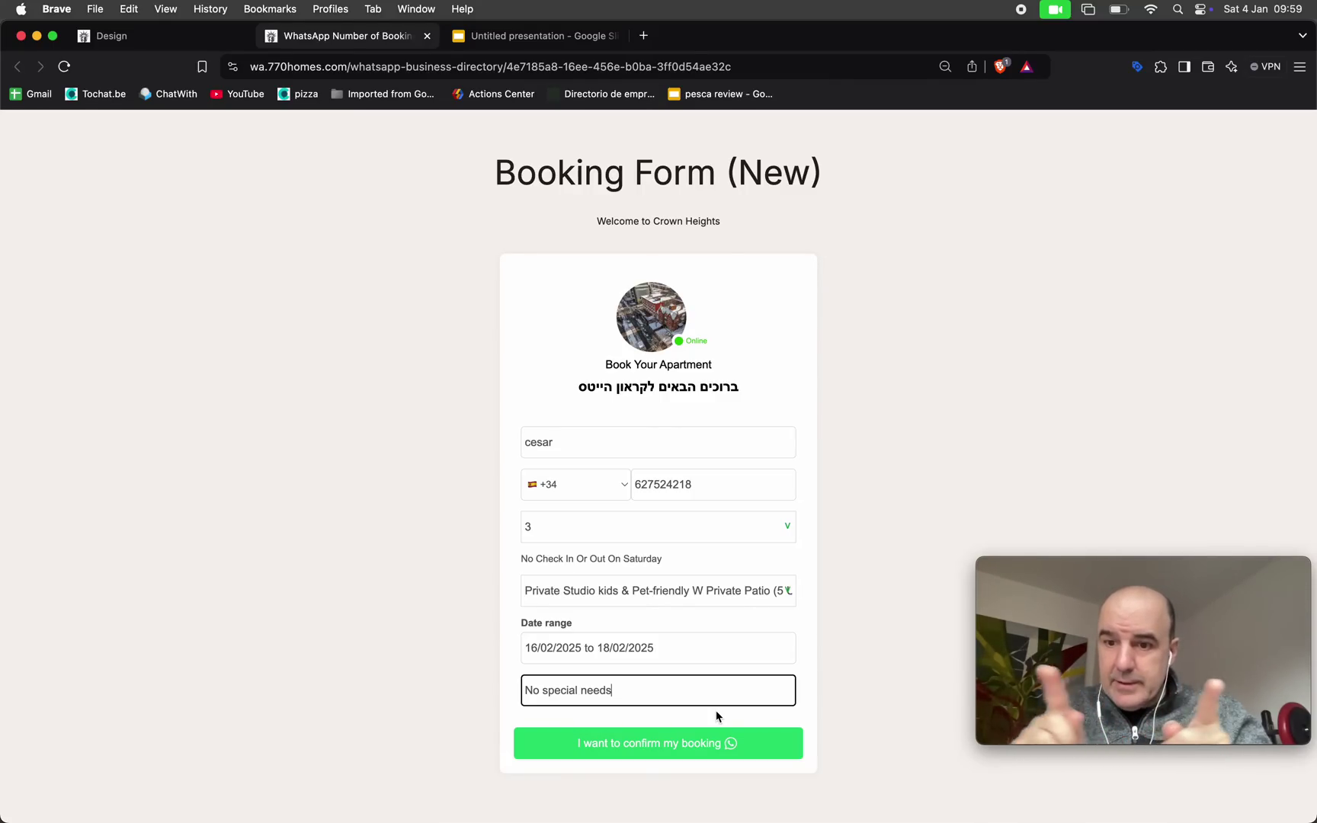
left_click(682, 744)
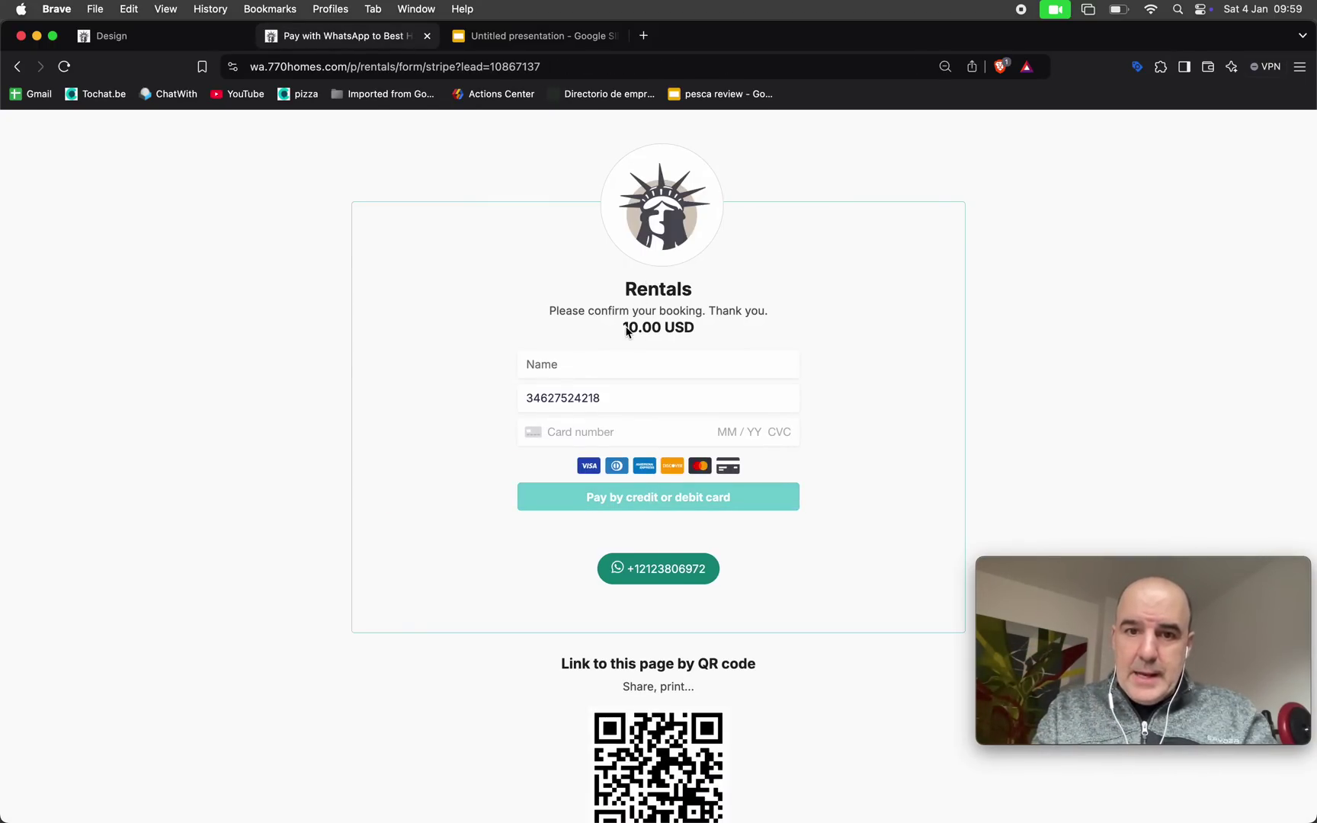
Check the 10.00 USD total on the Rentals payment page, then return to the booking form
left_click_drag(624, 328, 685, 332)
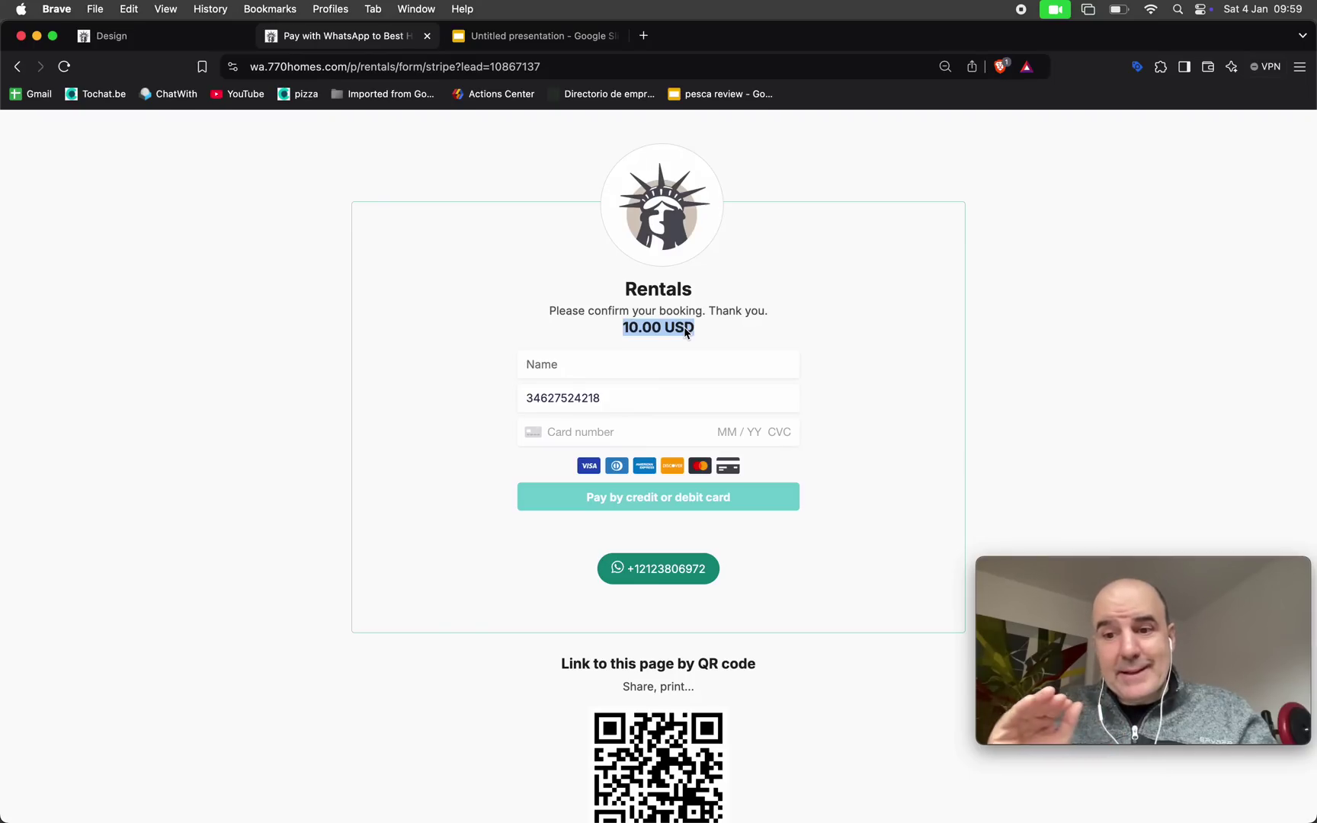
left_click(329, 234)
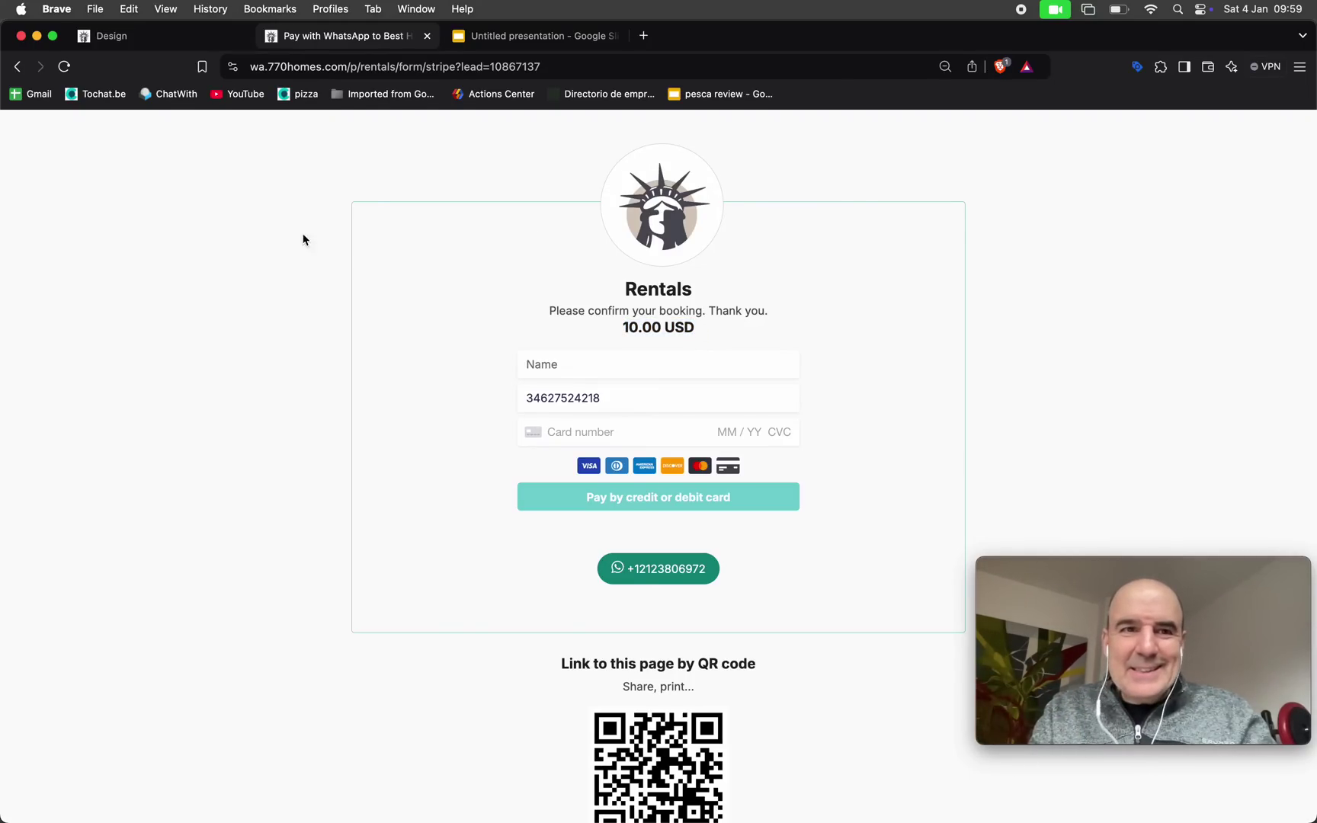
left_click(17, 66)
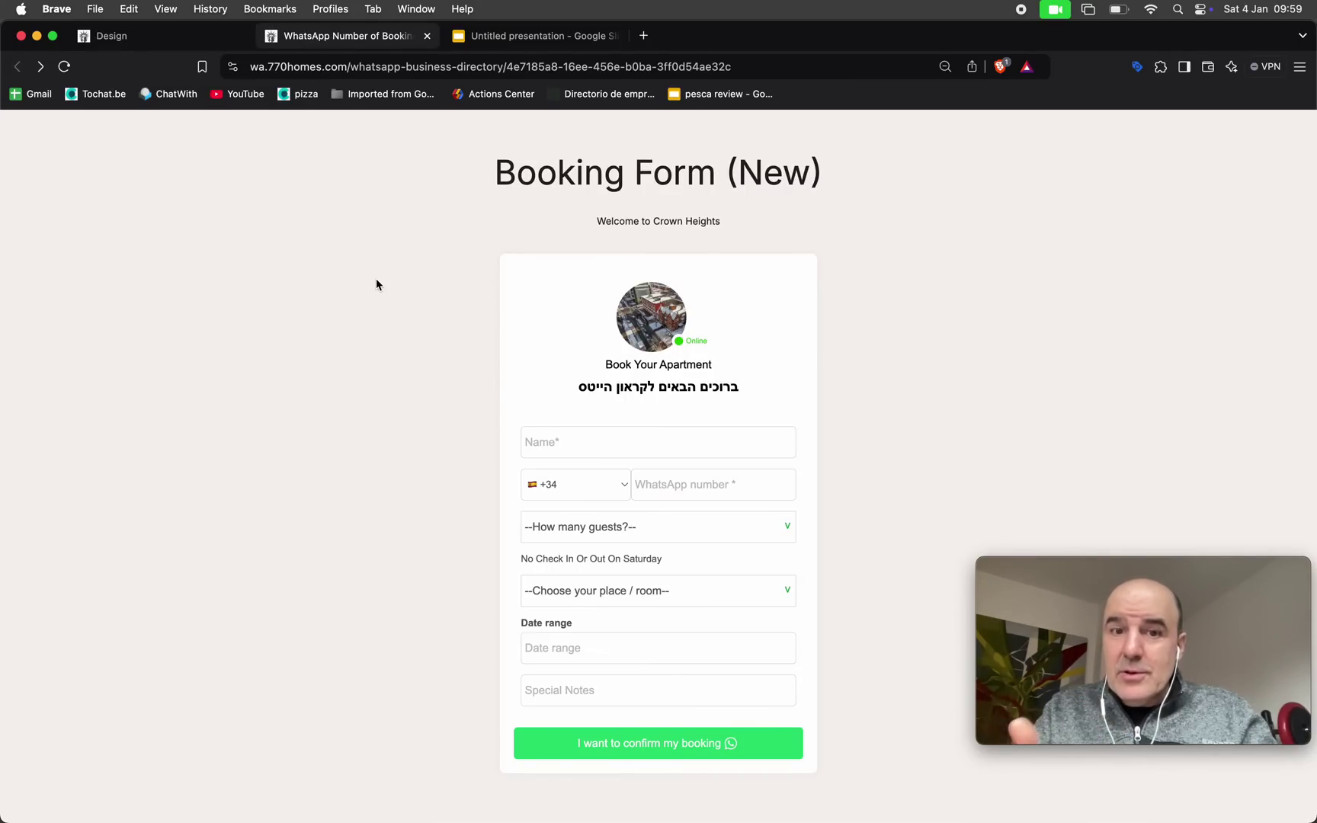
Go to Payments > Payment Links and open the Rentals link for editing
left_click(141, 36)
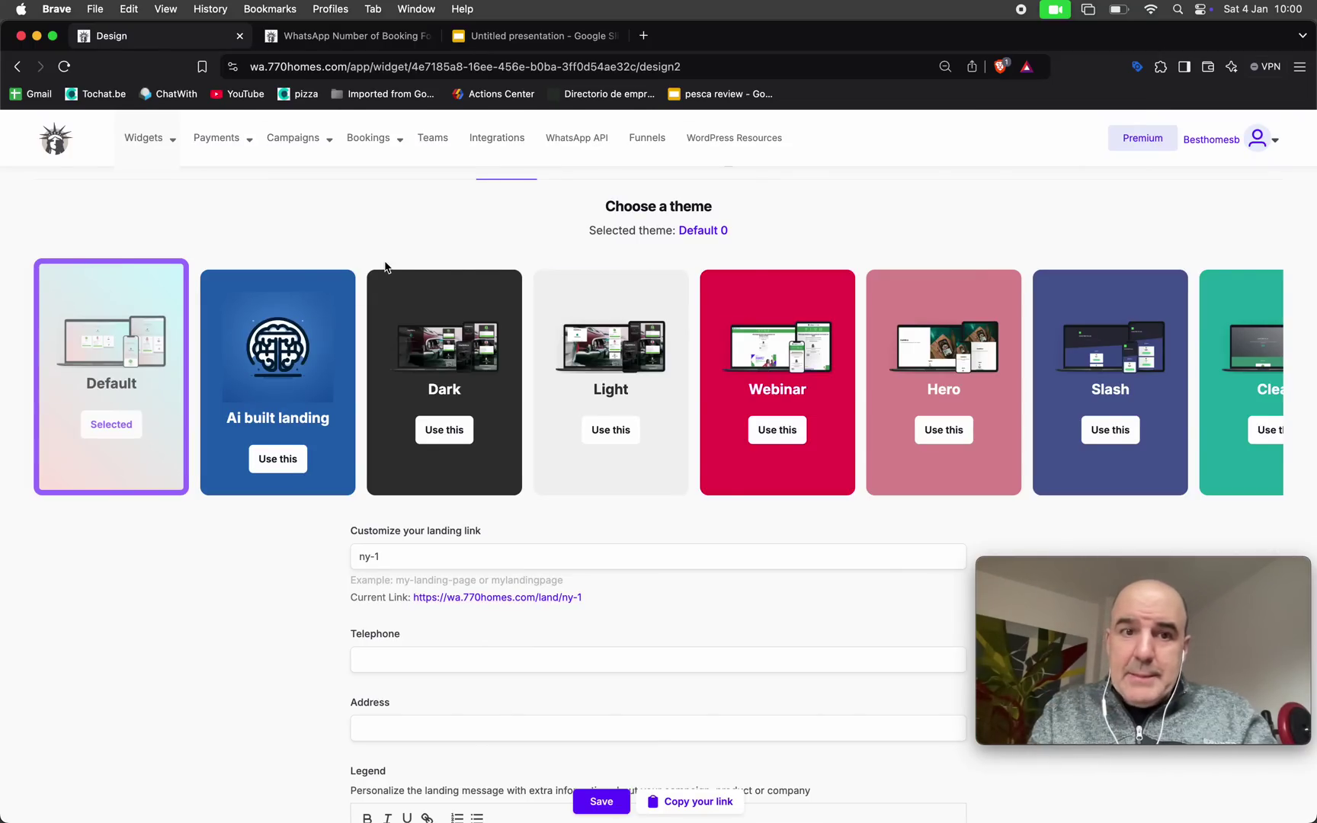
scroll(384, 267, "up", 4)
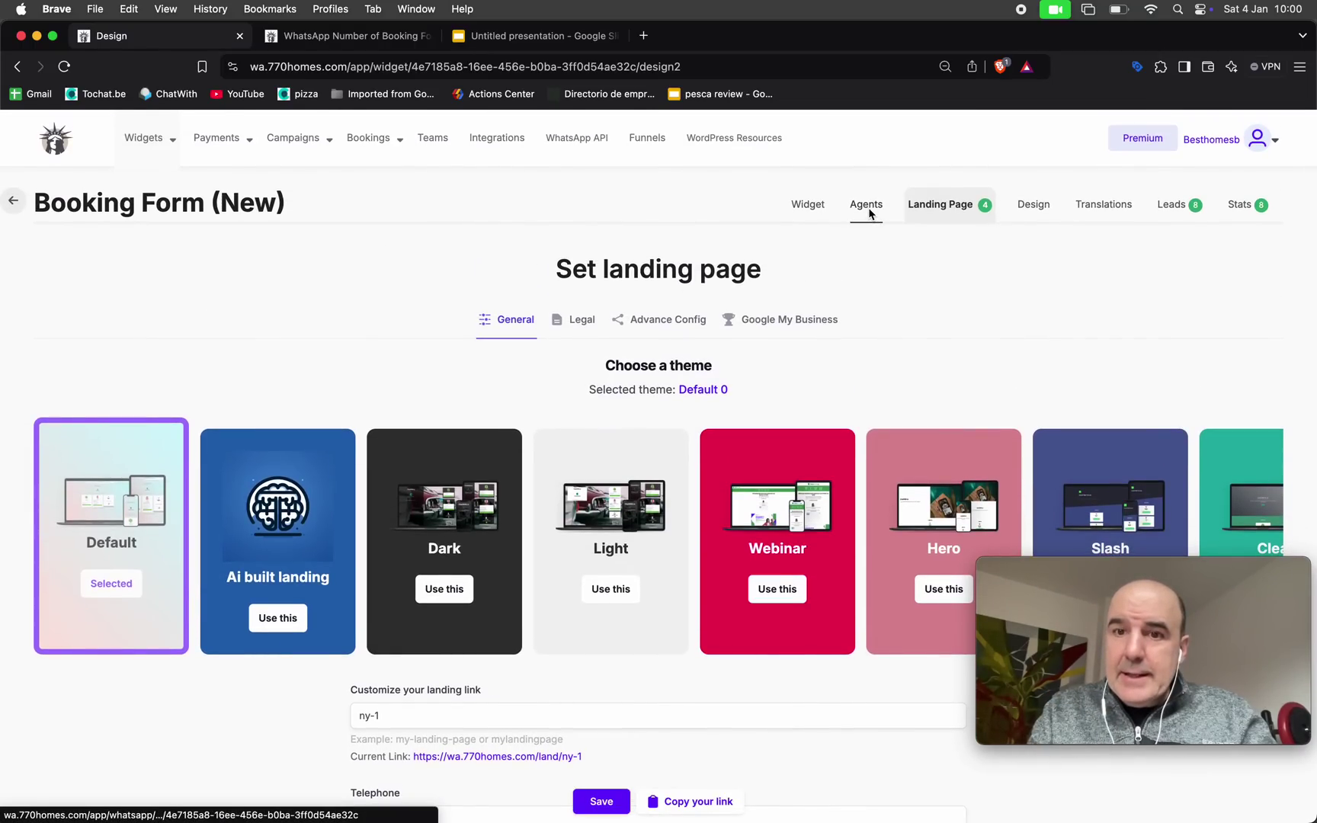
left_click(865, 206)
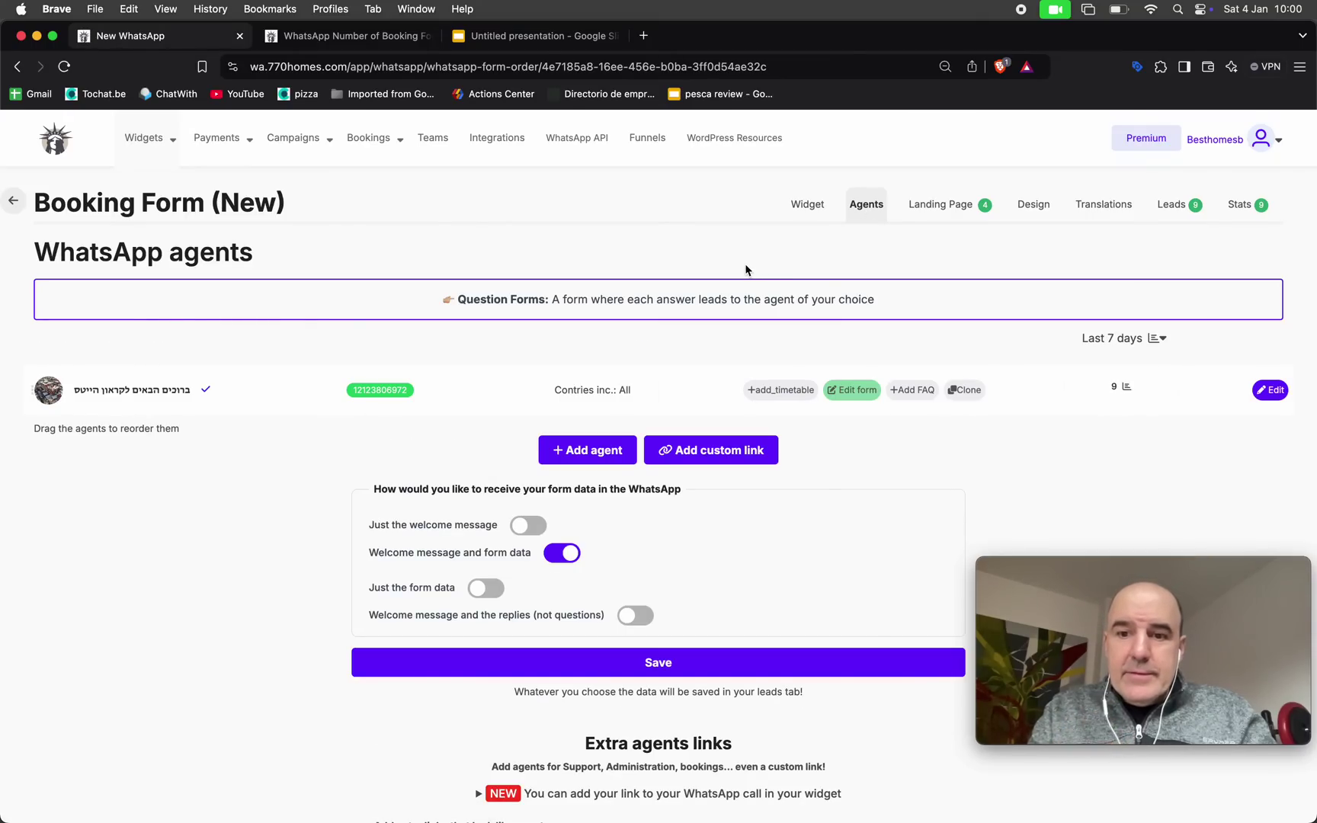
mouse_move(209, 147)
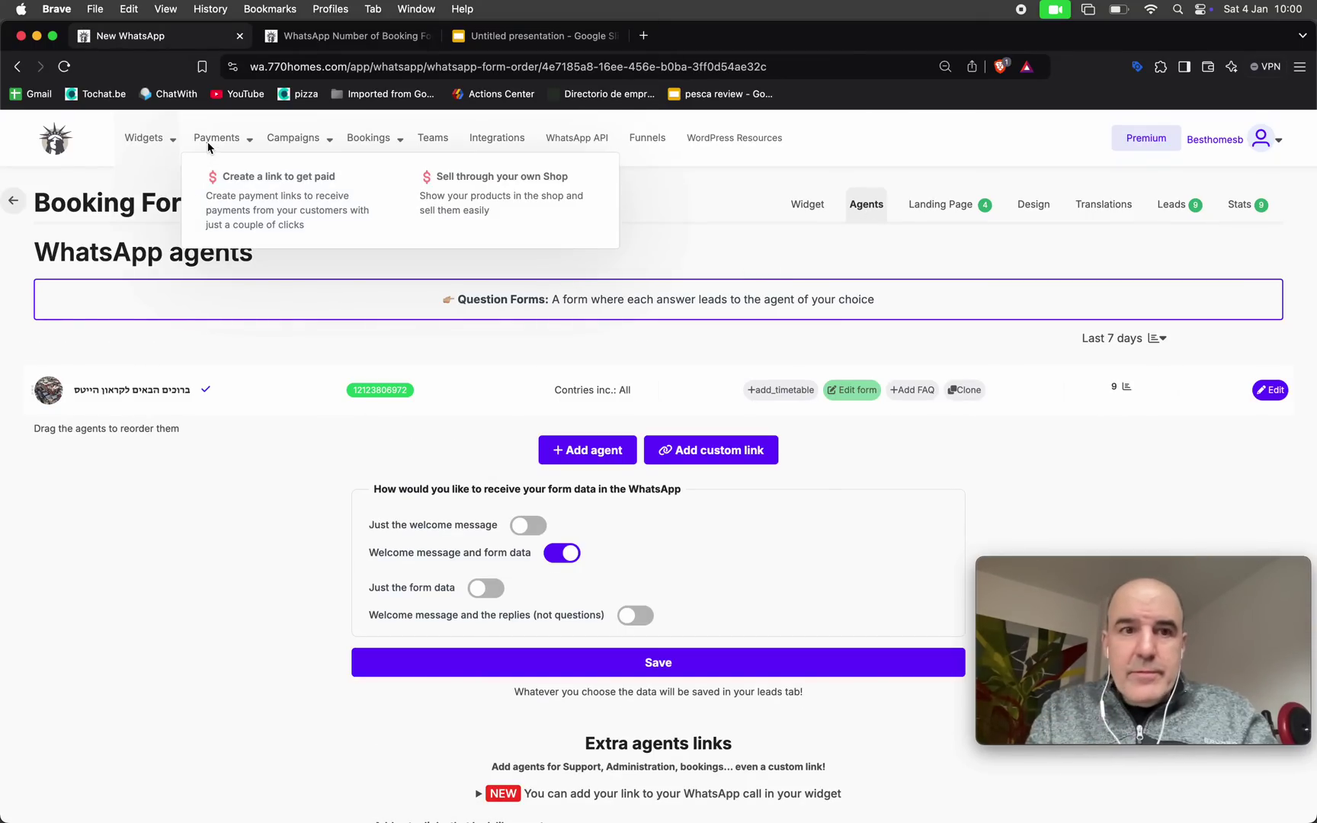
left_click(253, 214)
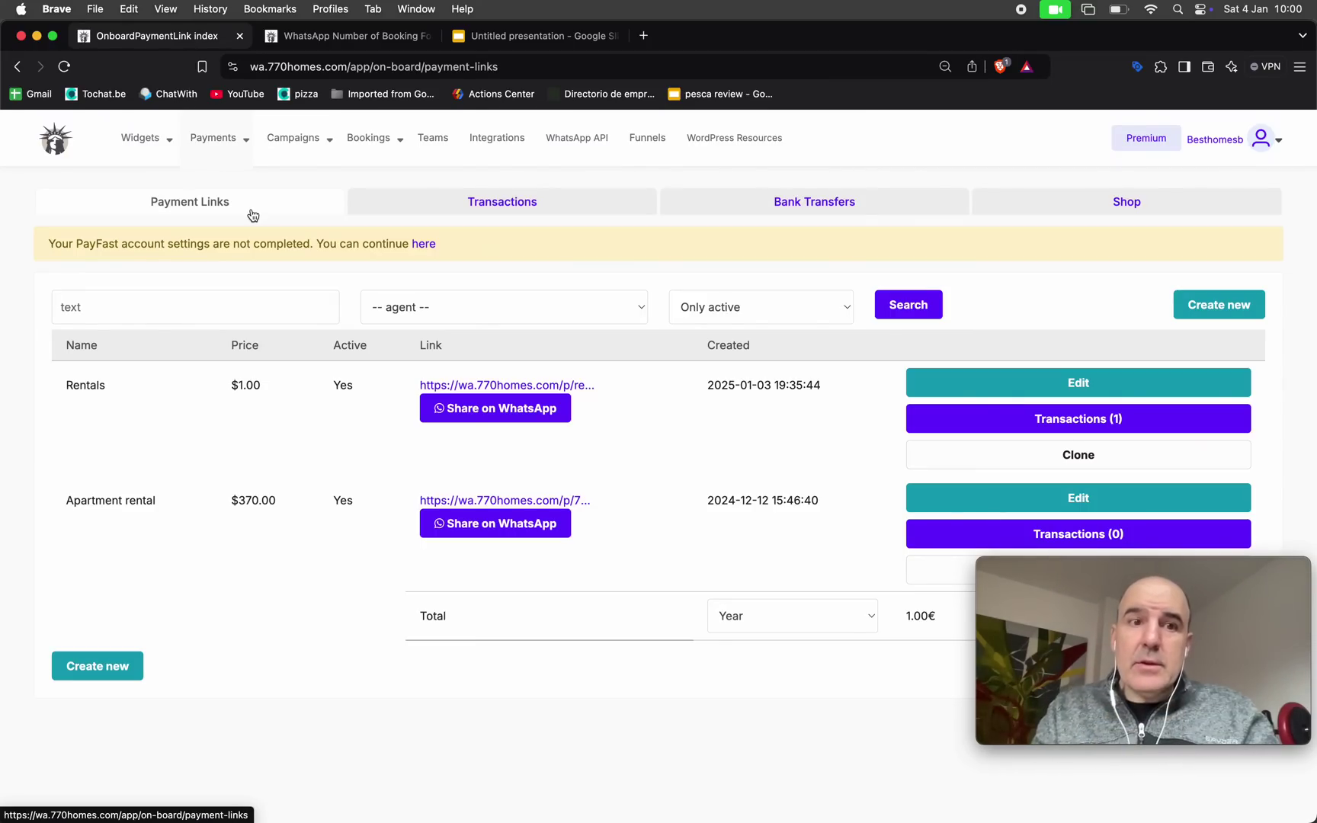
mouse_move(213, 140)
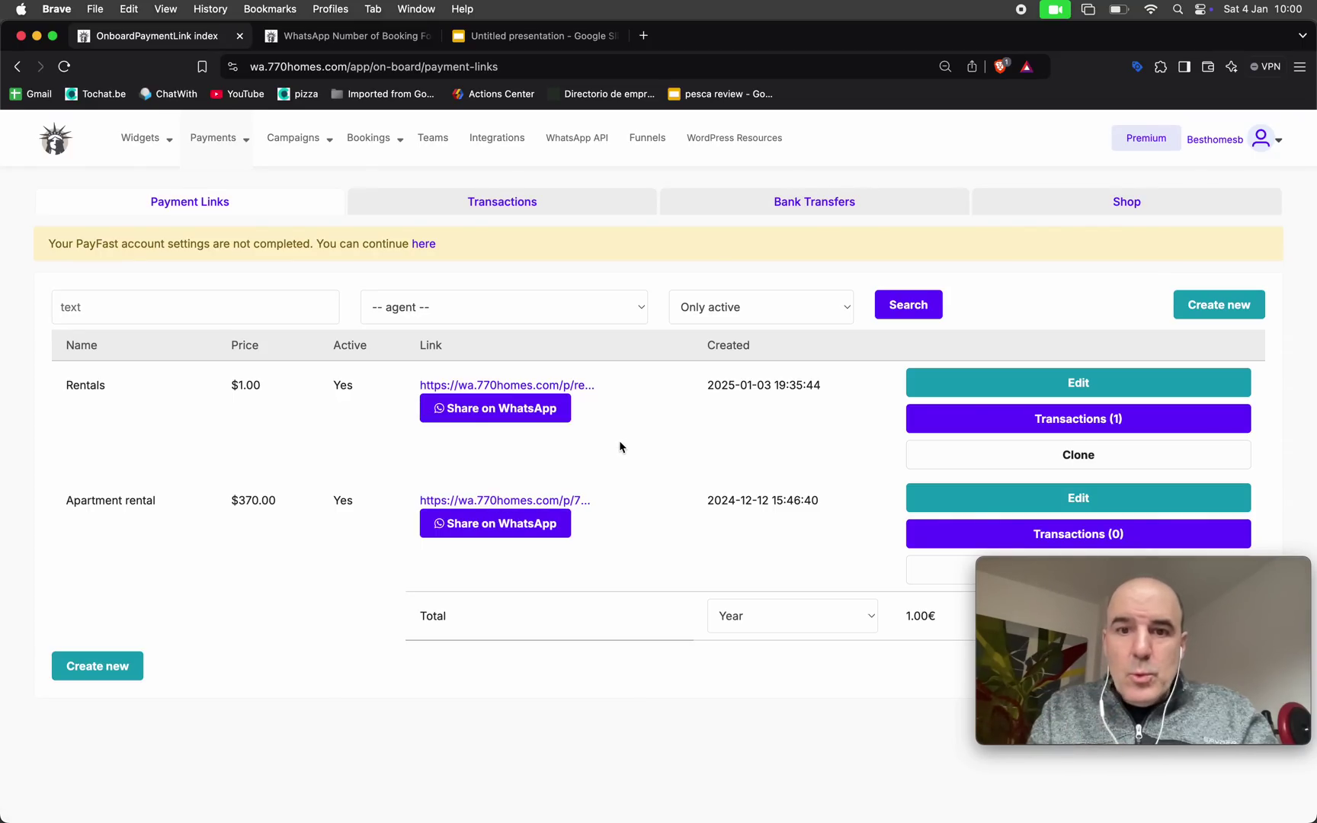
left_click(997, 385)
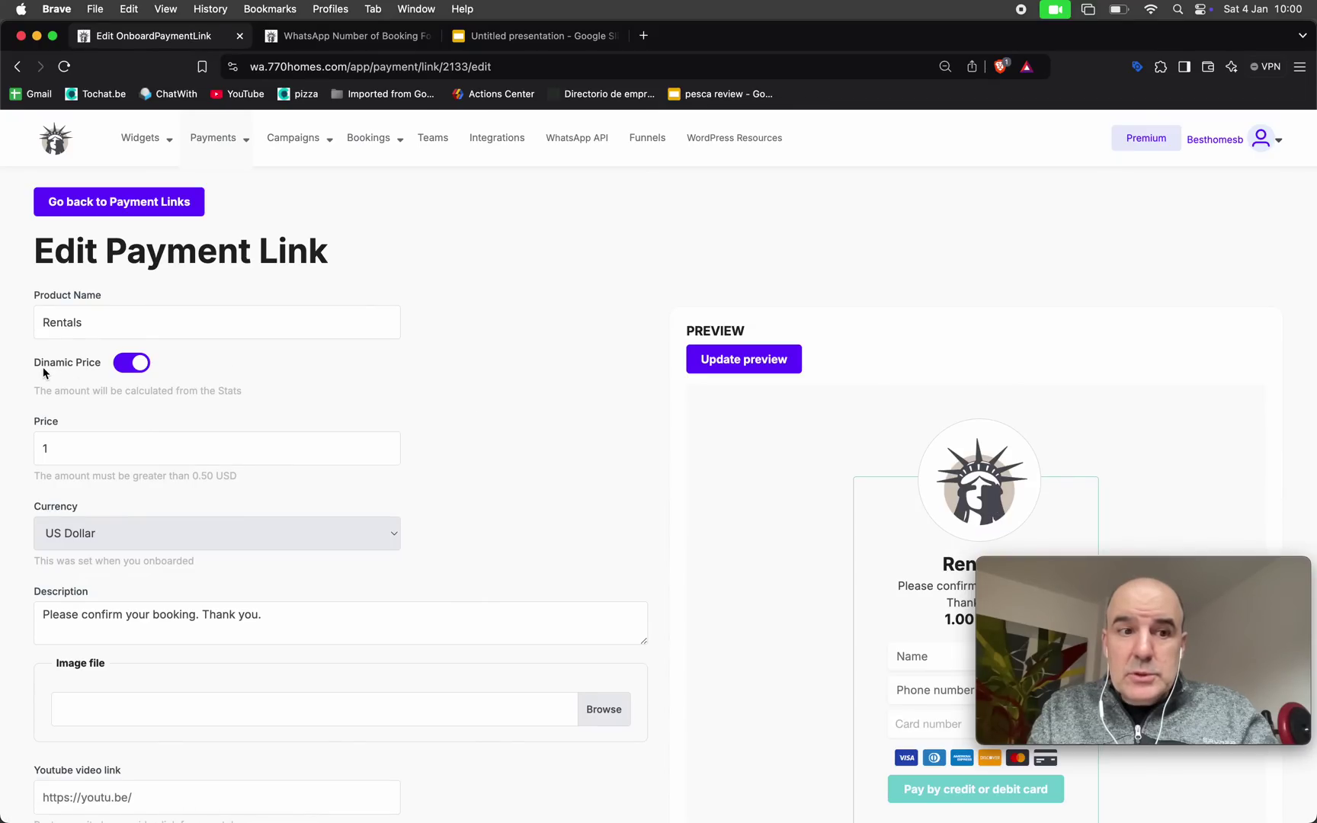
Review the Rentals link's Dynamic Price setting, 1 USD base price and Stripe options
left_click_drag(35, 365, 98, 374)
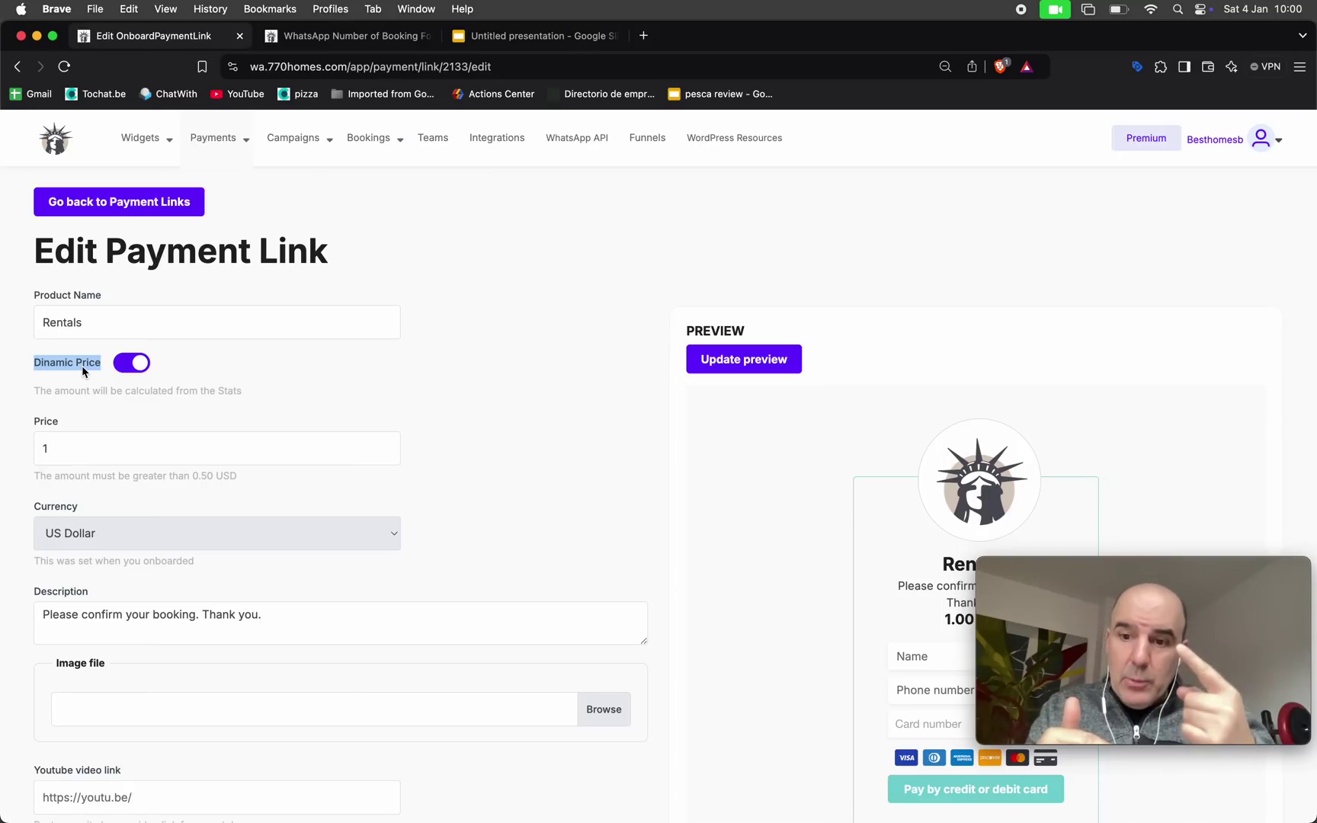
scroll(146, 440, "down", 5)
scroll(146, 440, "down", 10)
scroll(146, 440, "down", 1)
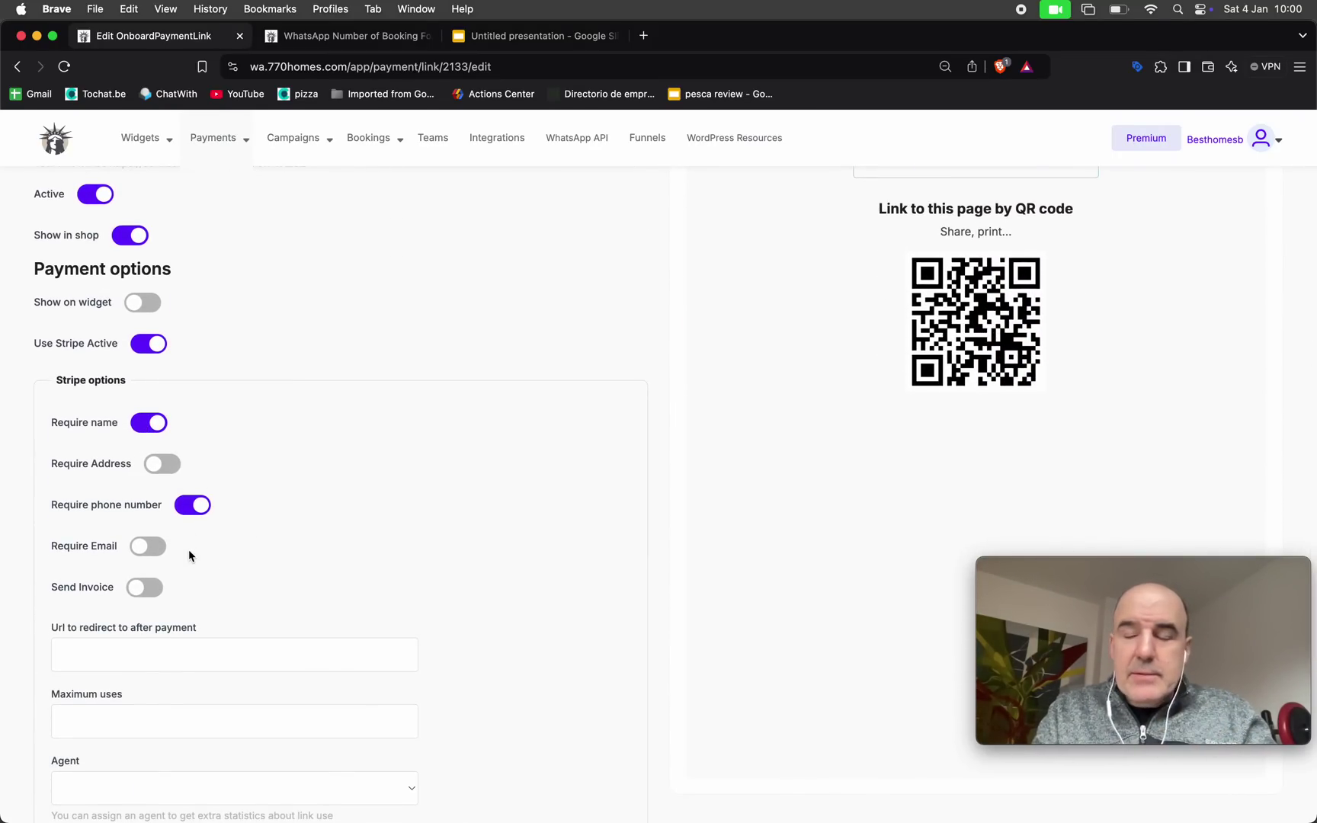
scroll(310, 572, "down", 7)
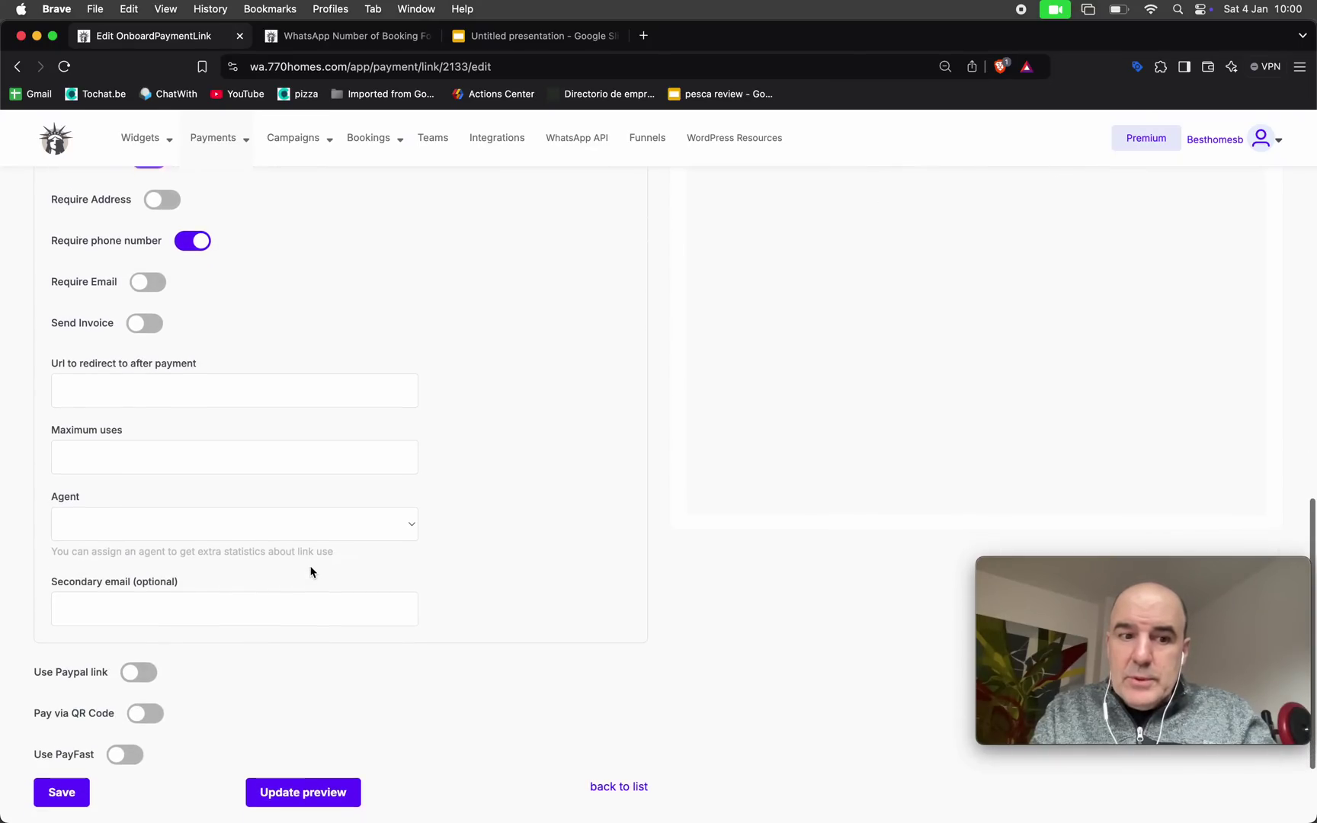
scroll(310, 572, "up", 18)
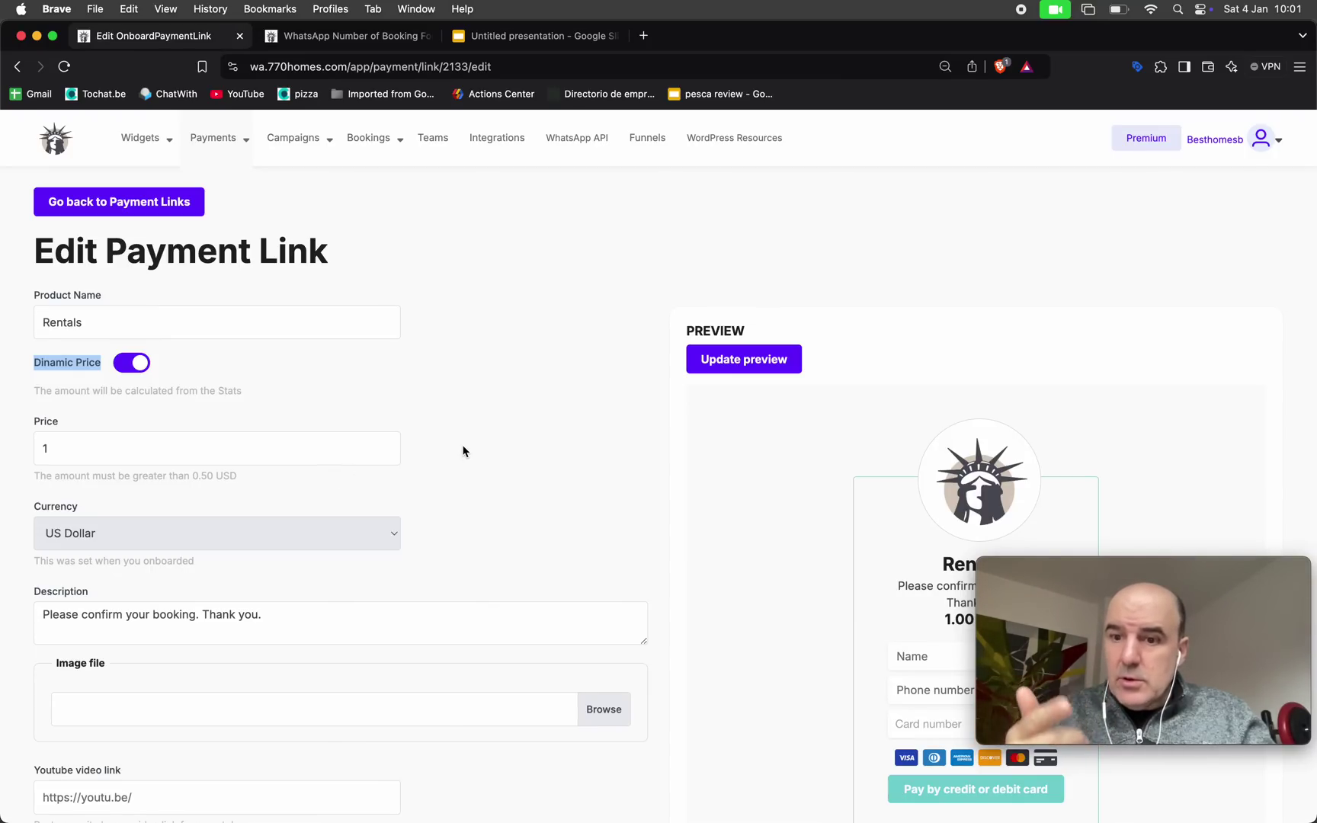
Open Booking Form (New)'s agent form editor and scroll to the guests and room-booking fields
left_click(142, 139)
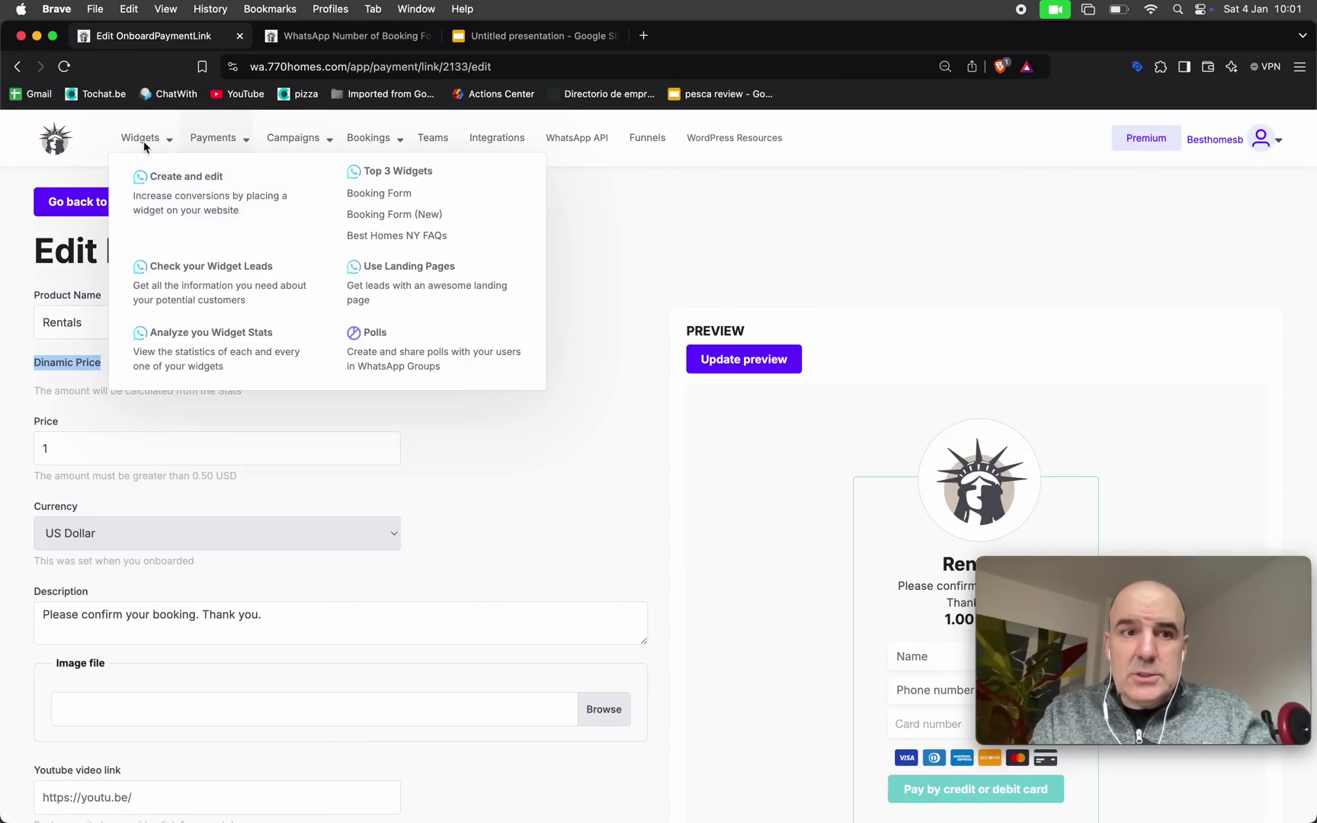
left_click(169, 183)
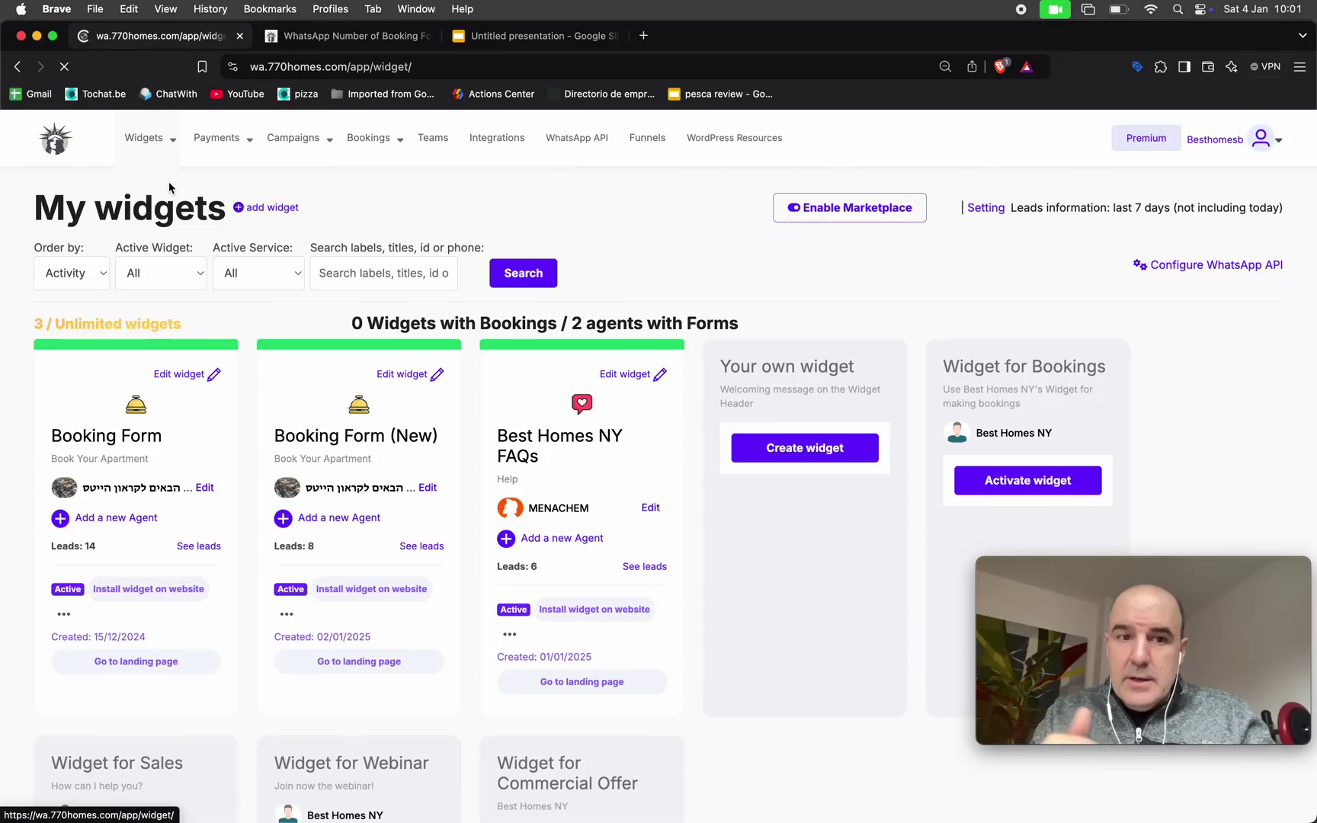
left_click(415, 437)
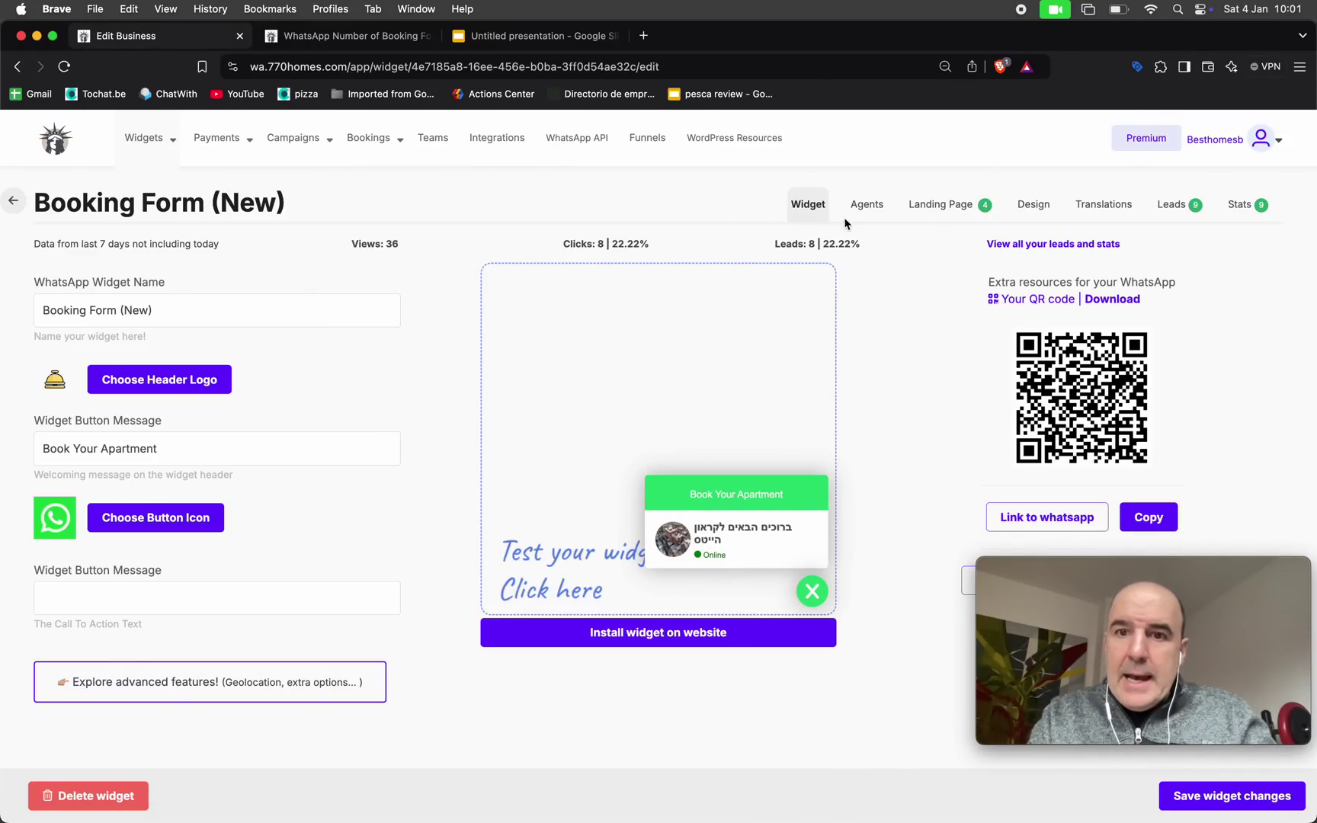
left_click(868, 206)
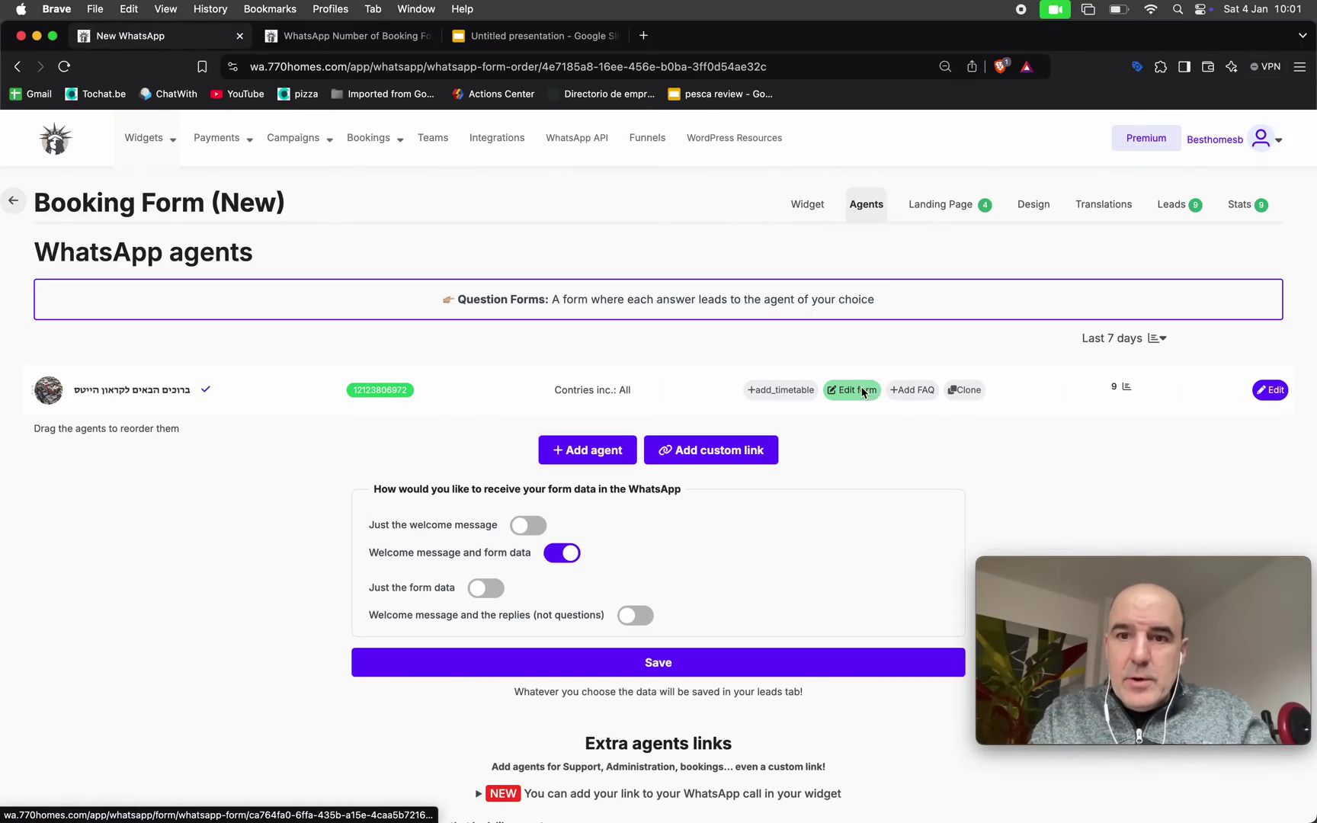
left_click(860, 390)
scroll(352, 244, "down", 5)
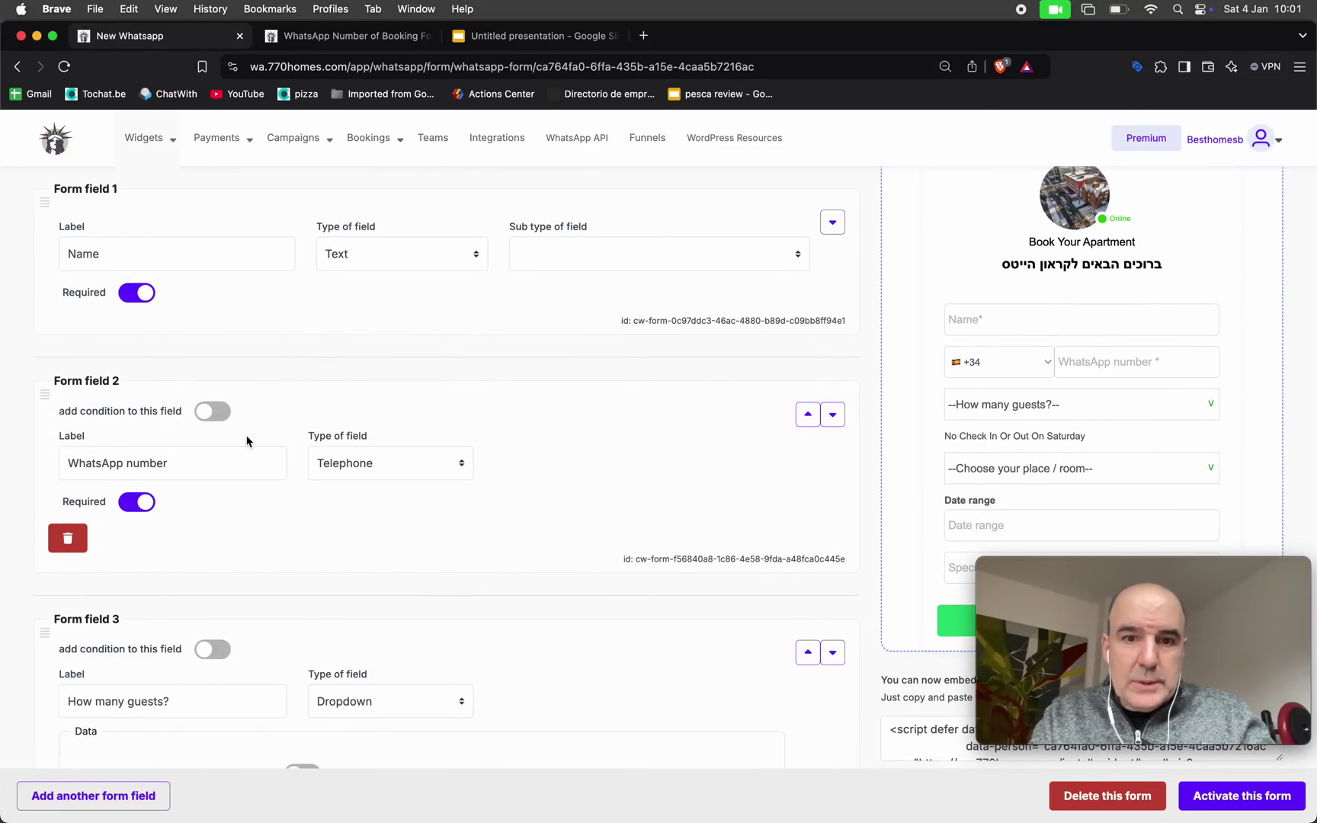
scroll(247, 441, "down", 10)
scroll(249, 625, "down", 5)
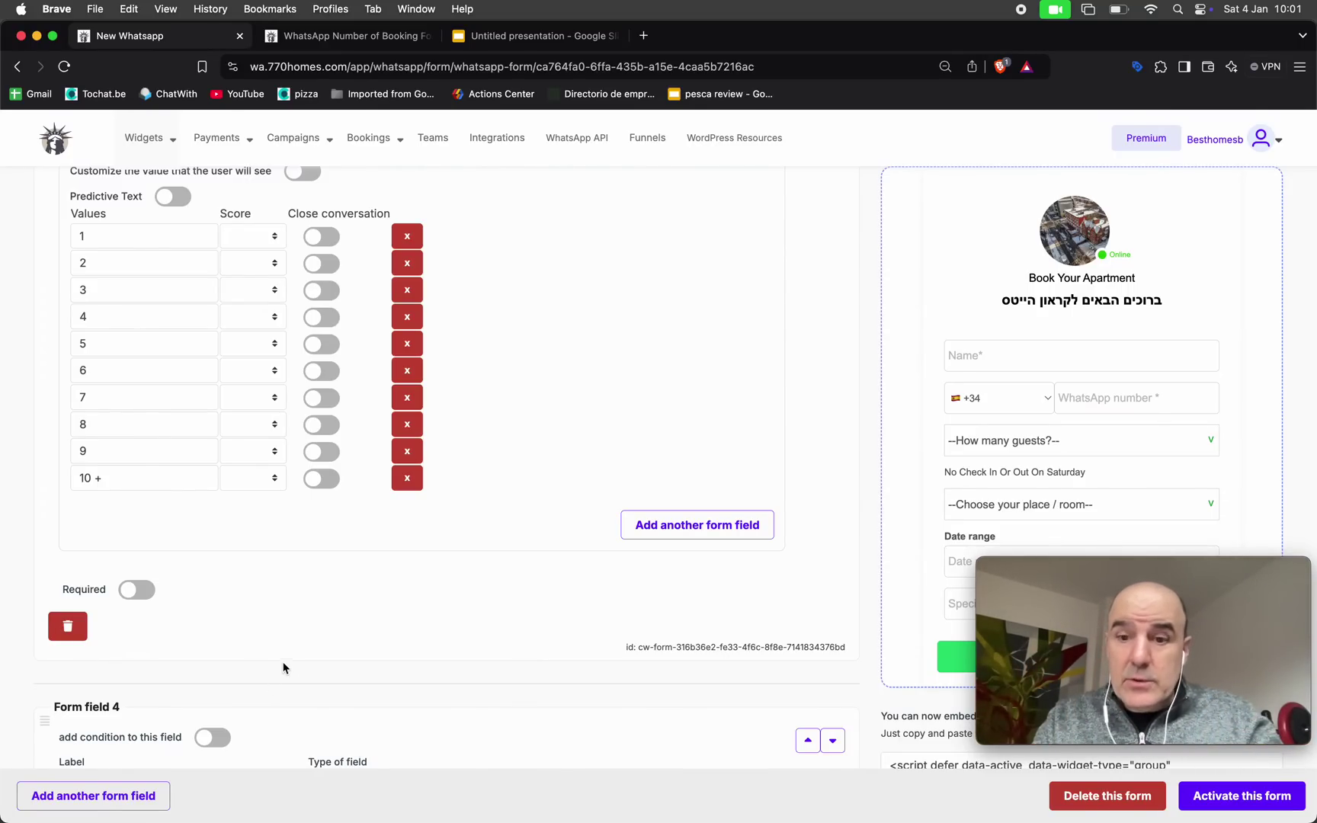
scroll(283, 668, "down", 3)
scroll(287, 667, "down", 3)
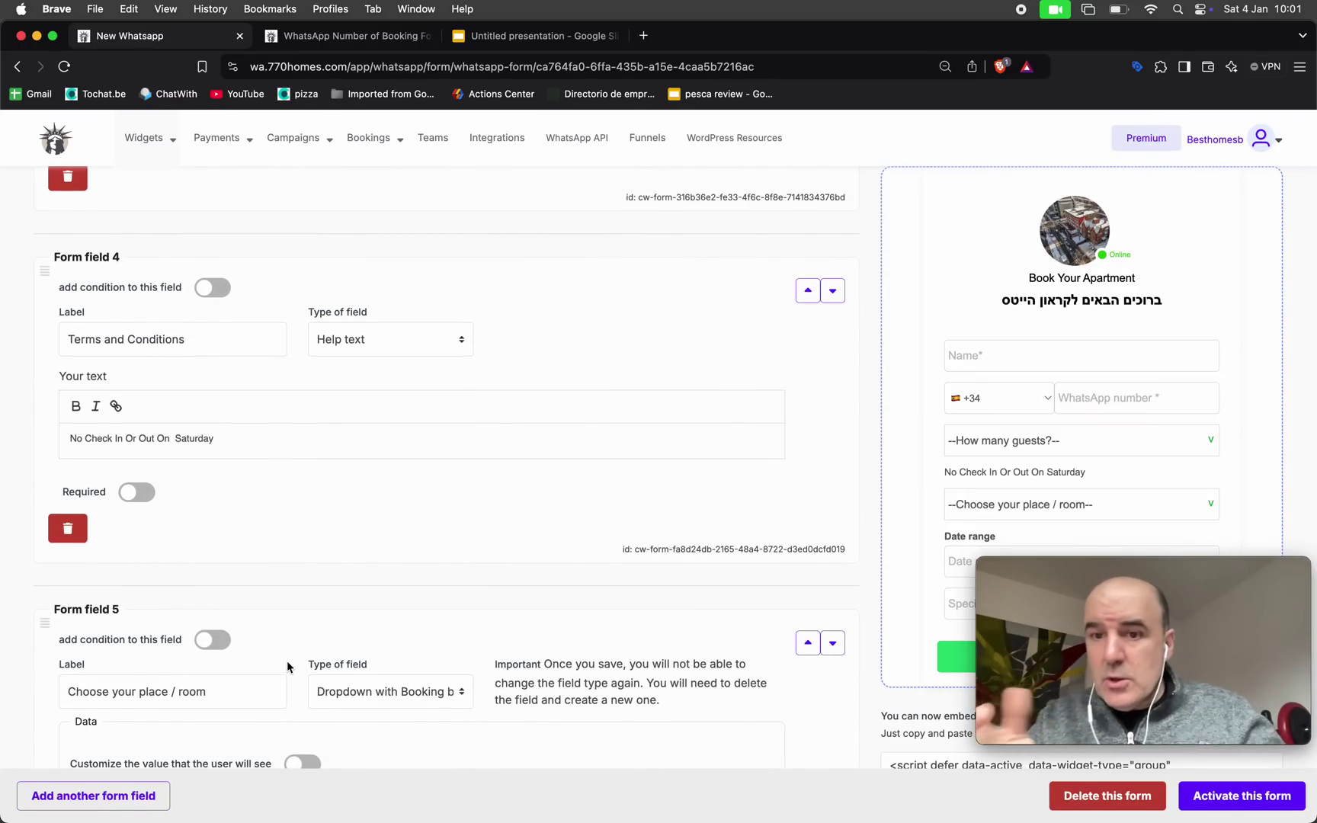
scroll(287, 667, "down", 3)
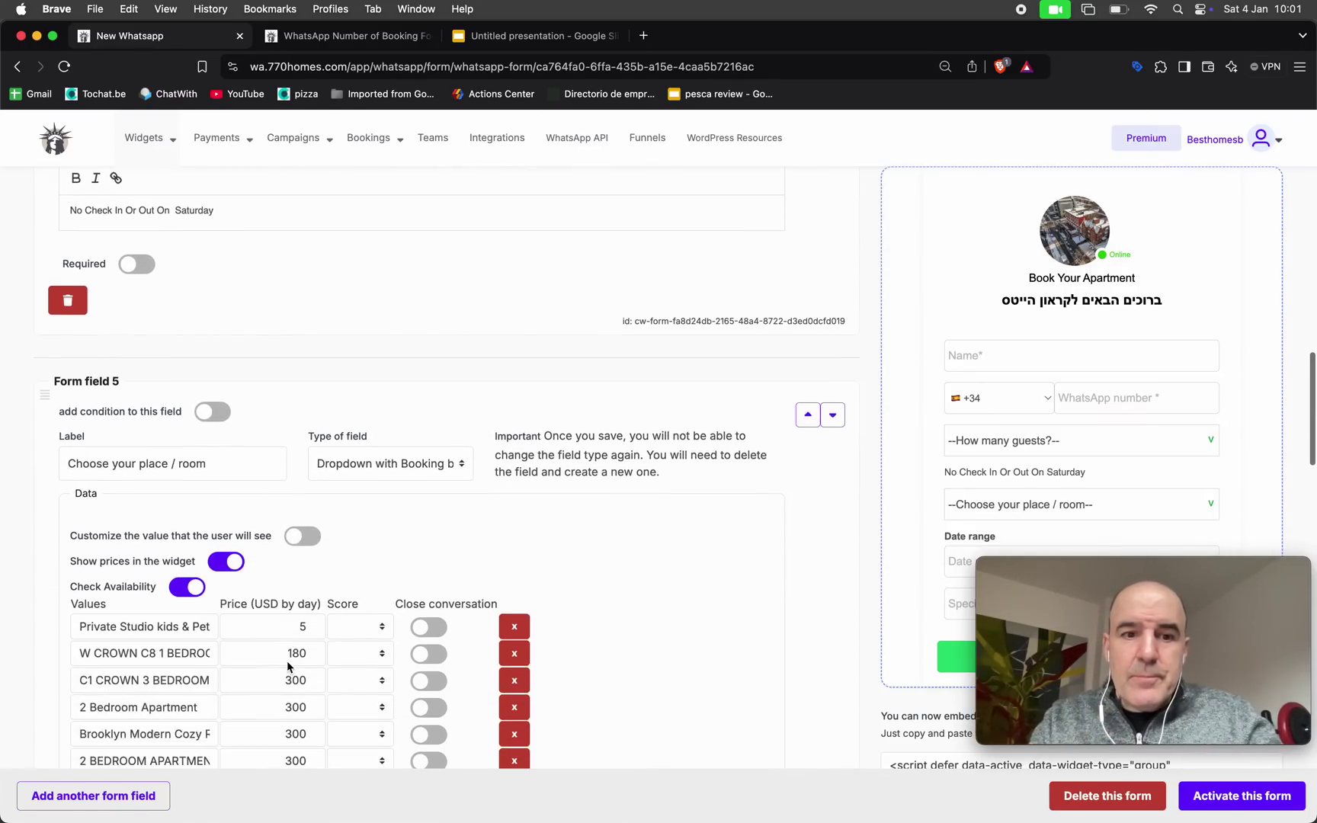
scroll(193, 455, "down", 4)
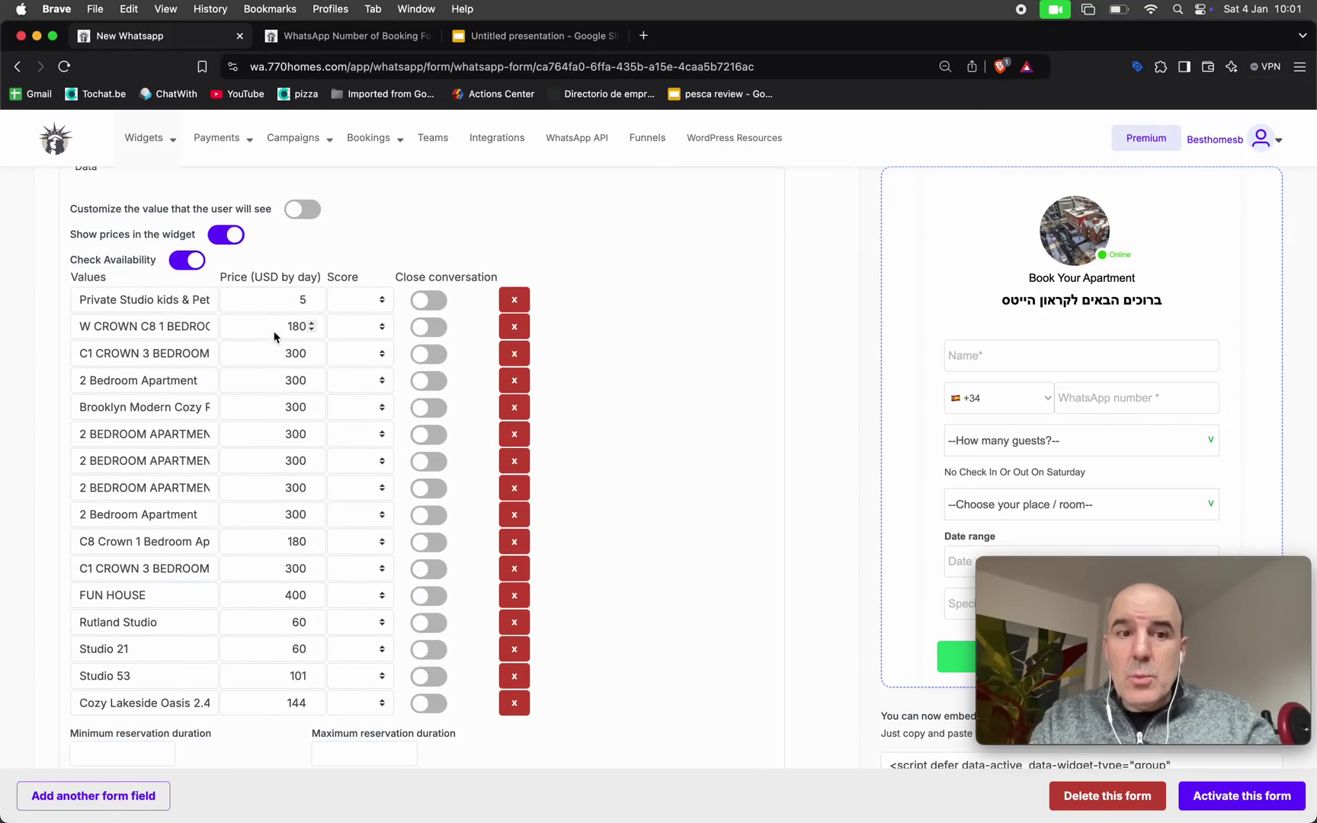
left_click(300, 300)
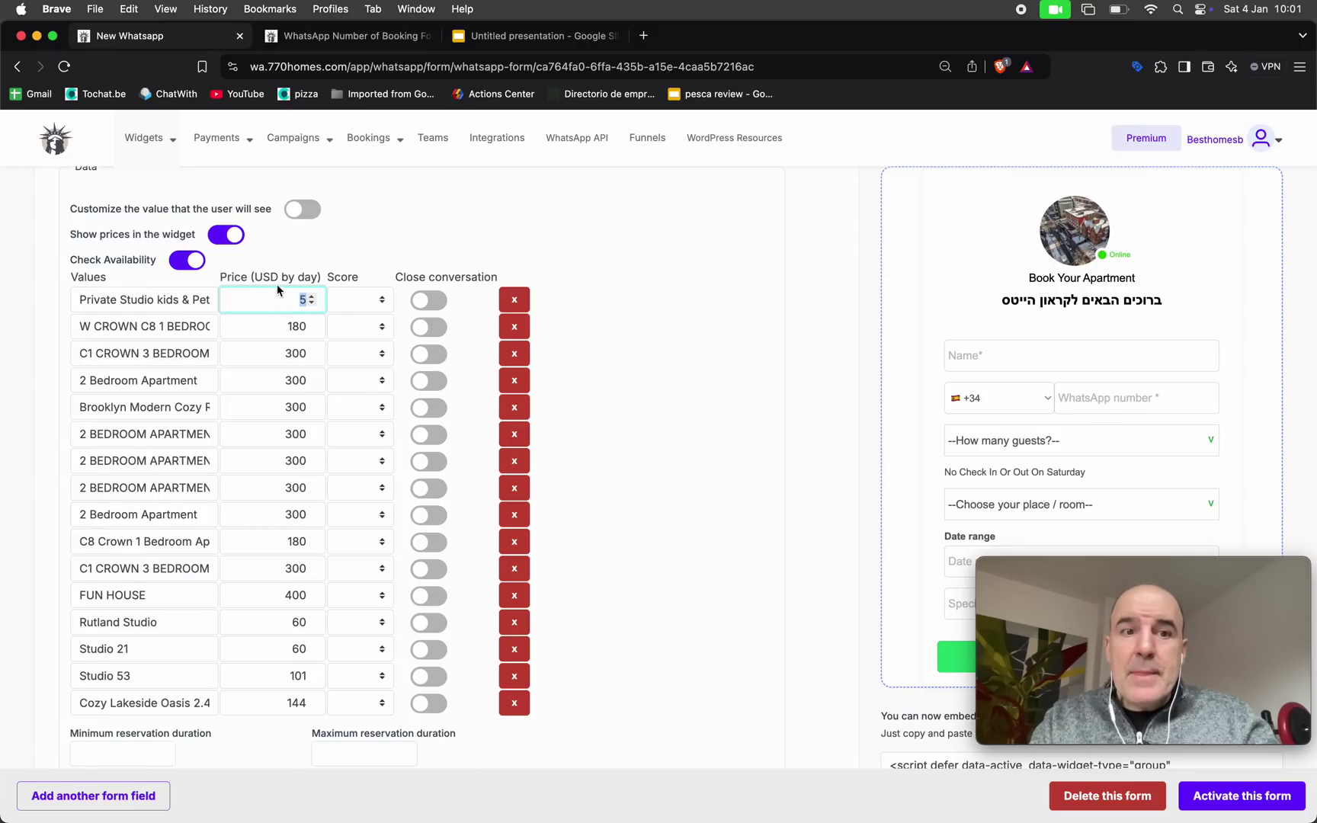
left_click_drag(220, 280, 309, 284)
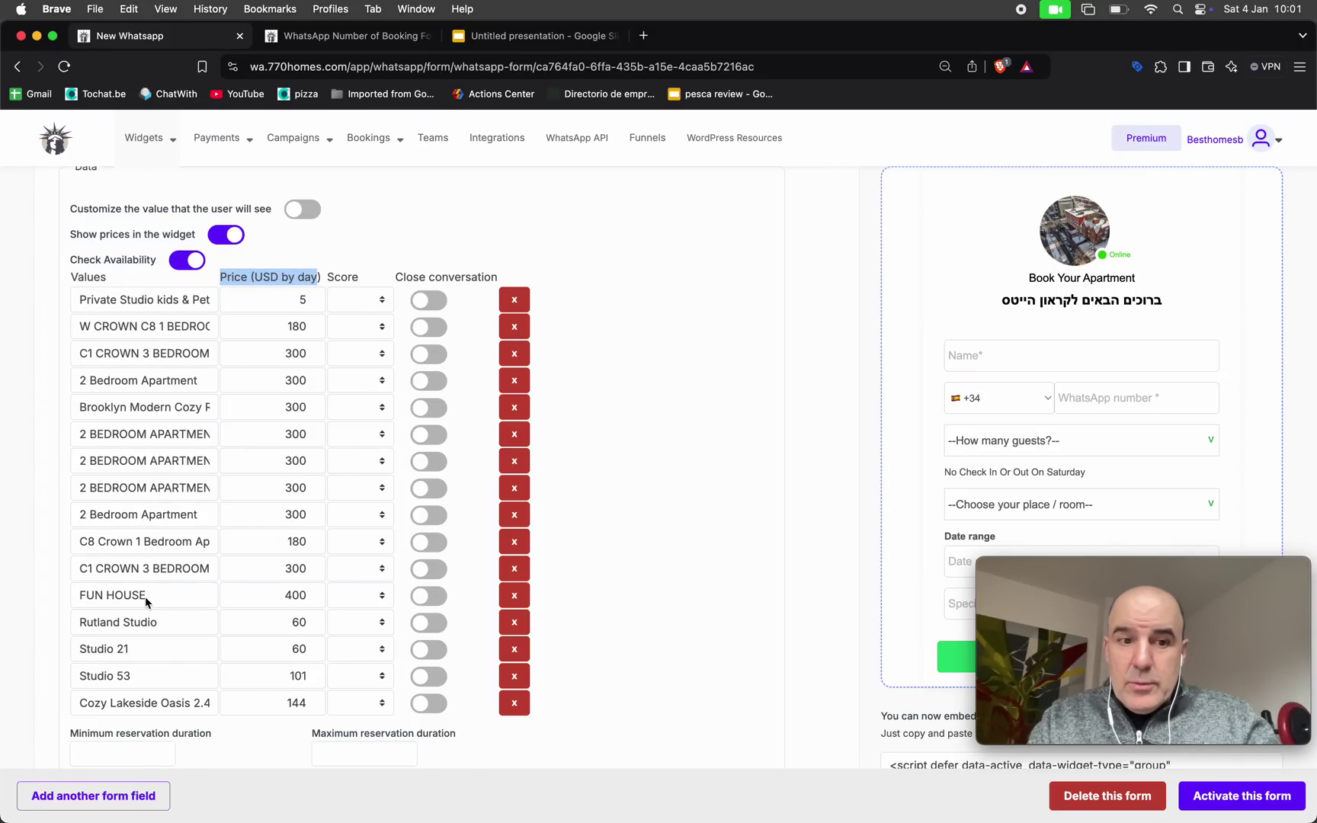
scroll(145, 596, "down", 2)
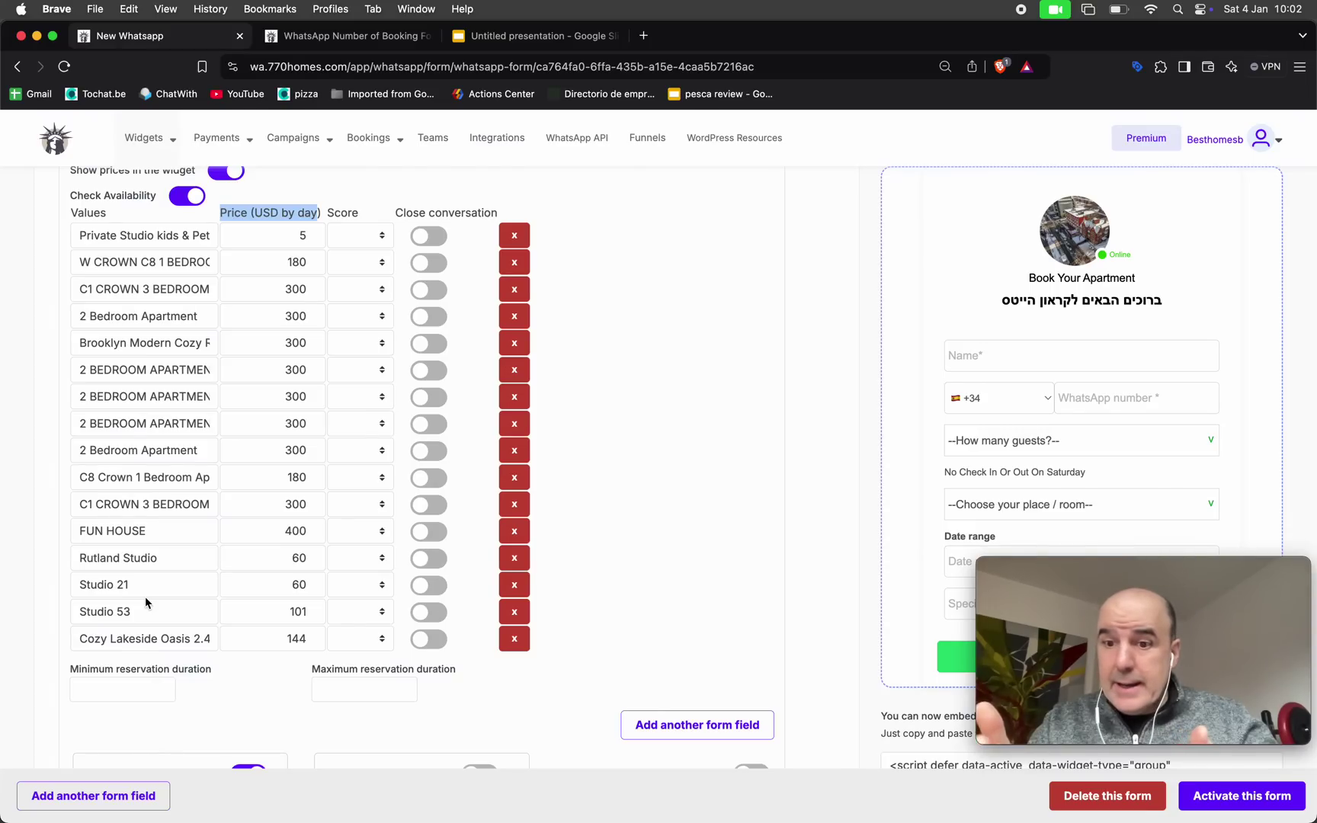
scroll(194, 674, "down", 5)
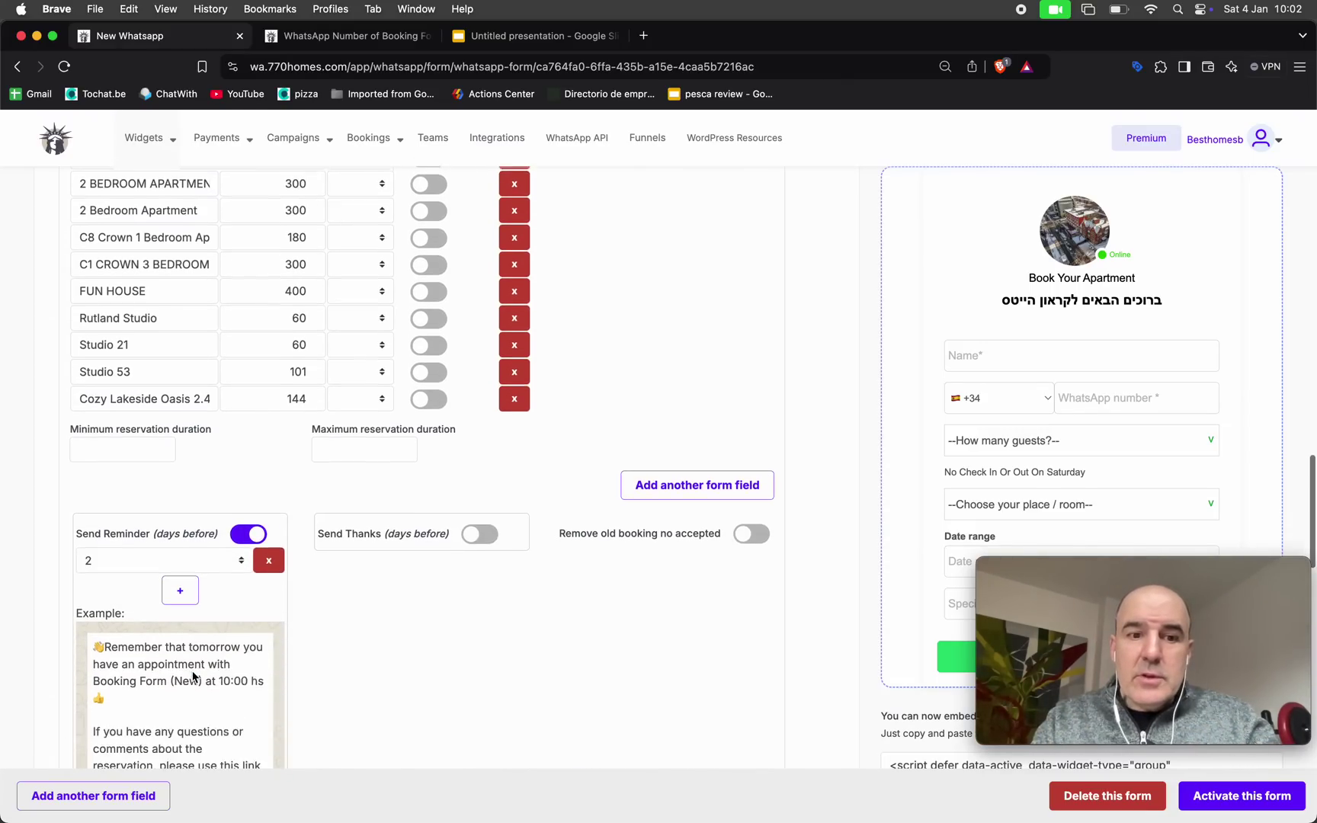
scroll(197, 649, "down", 2)
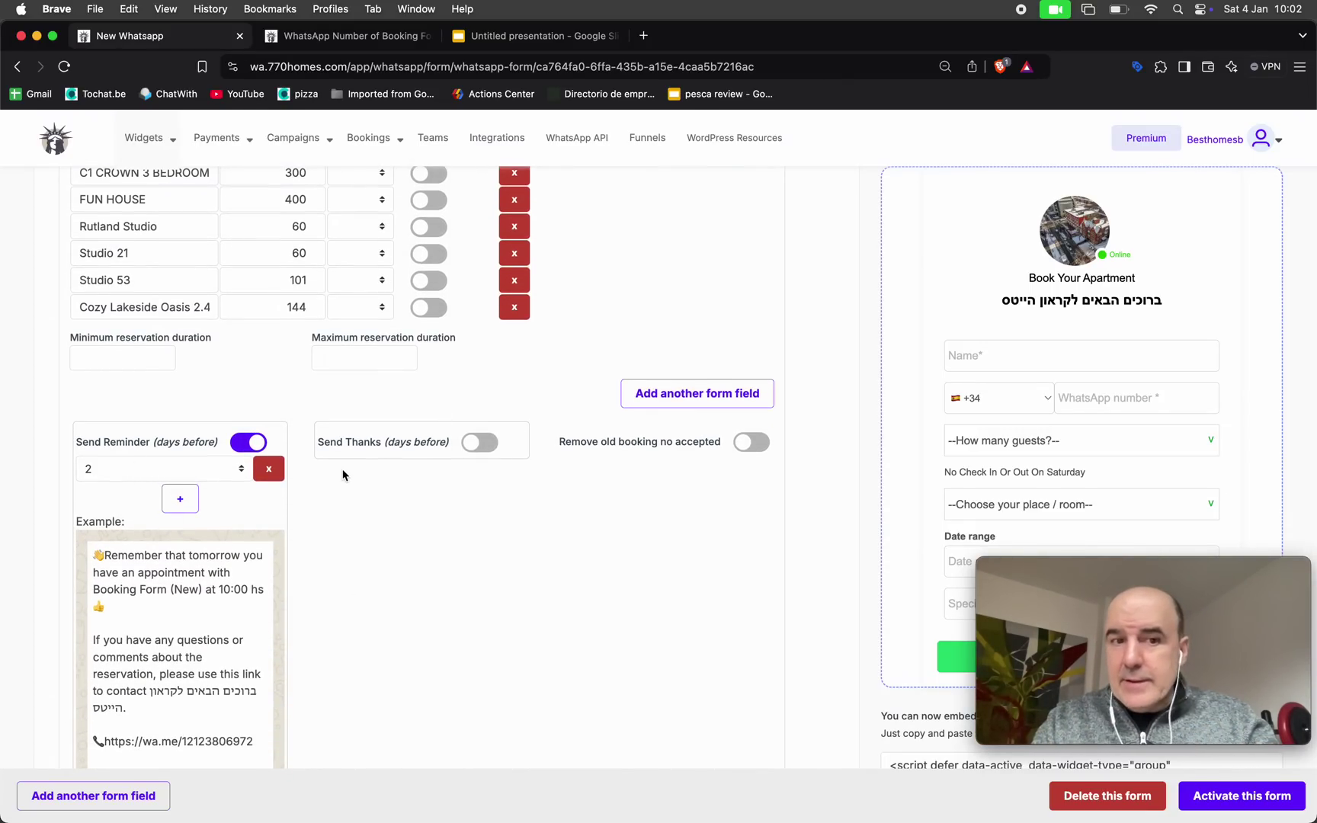
triple_click(155, 343)
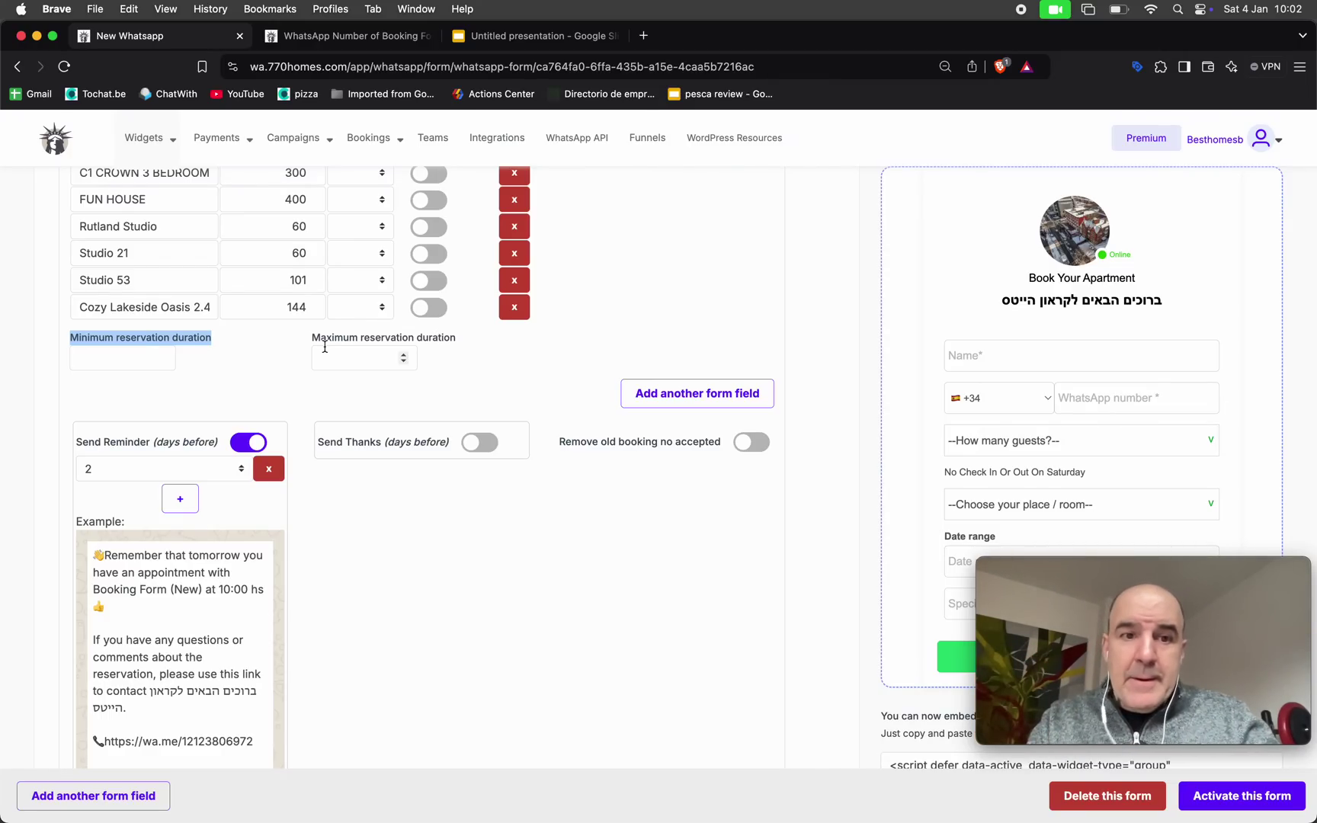
scroll(324, 349, "down", 2)
Send guests to Rentals checkout with 'I want to confirm my booking' and save the form
scroll(324, 351, "down", 10)
scroll(325, 352, "down", 3)
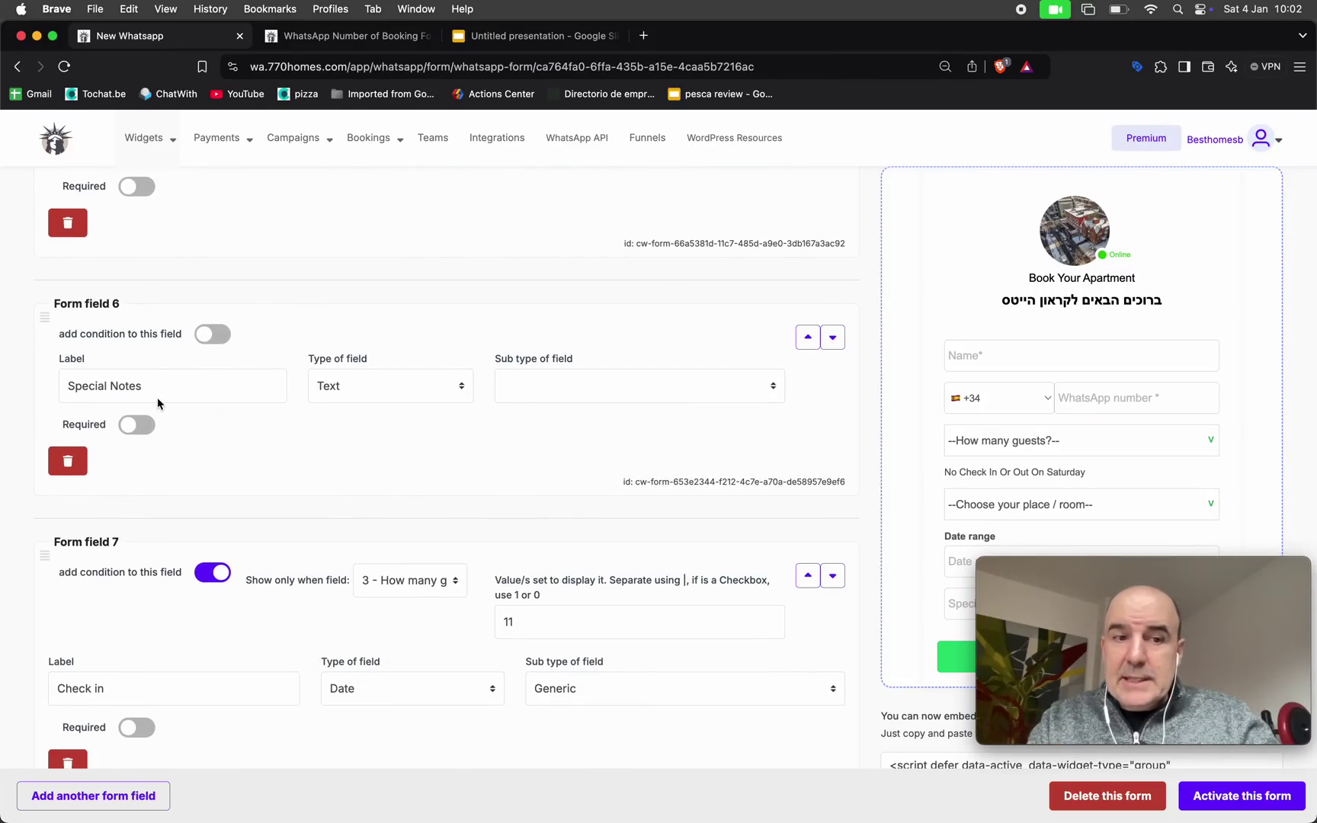
scroll(957, 469, "down", 3)
scroll(957, 470, "down", 10)
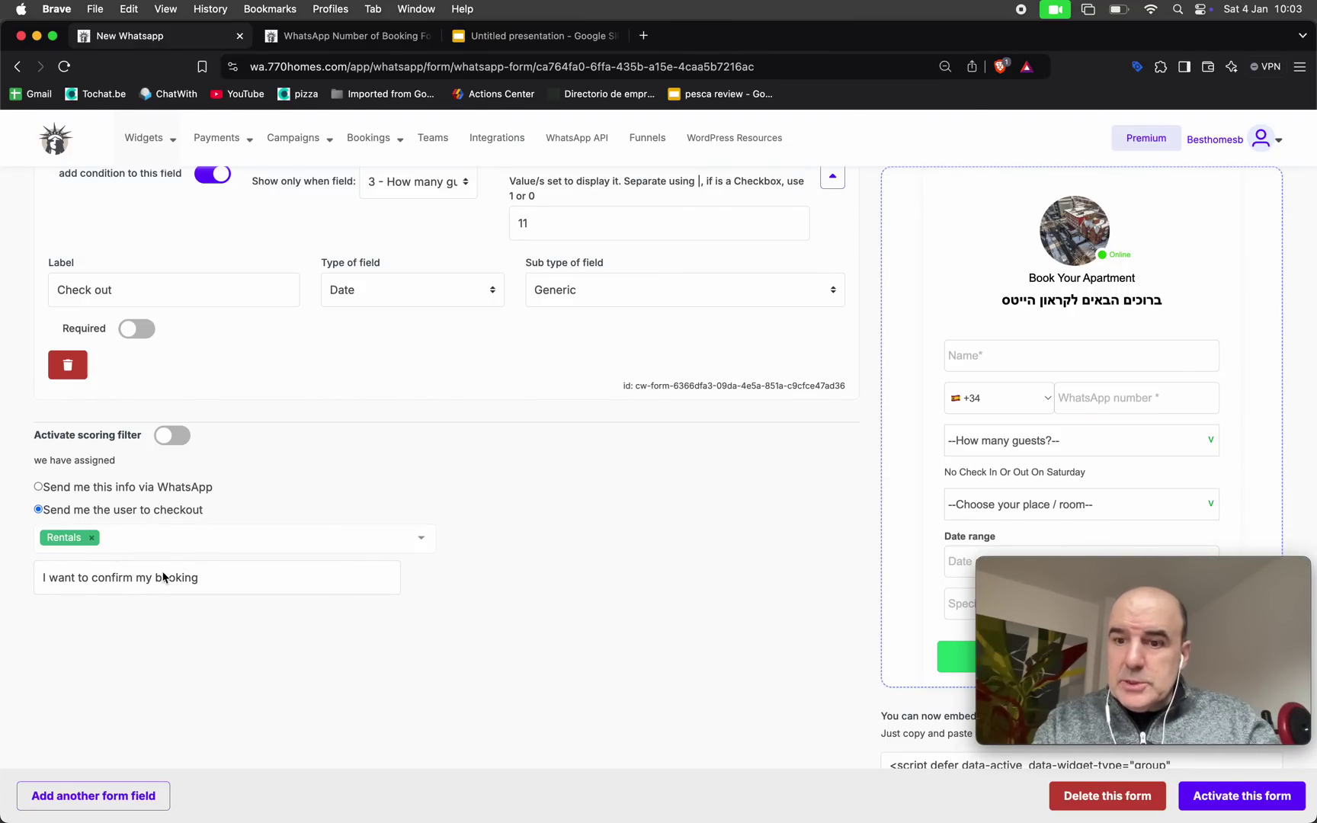
left_click(1203, 799)
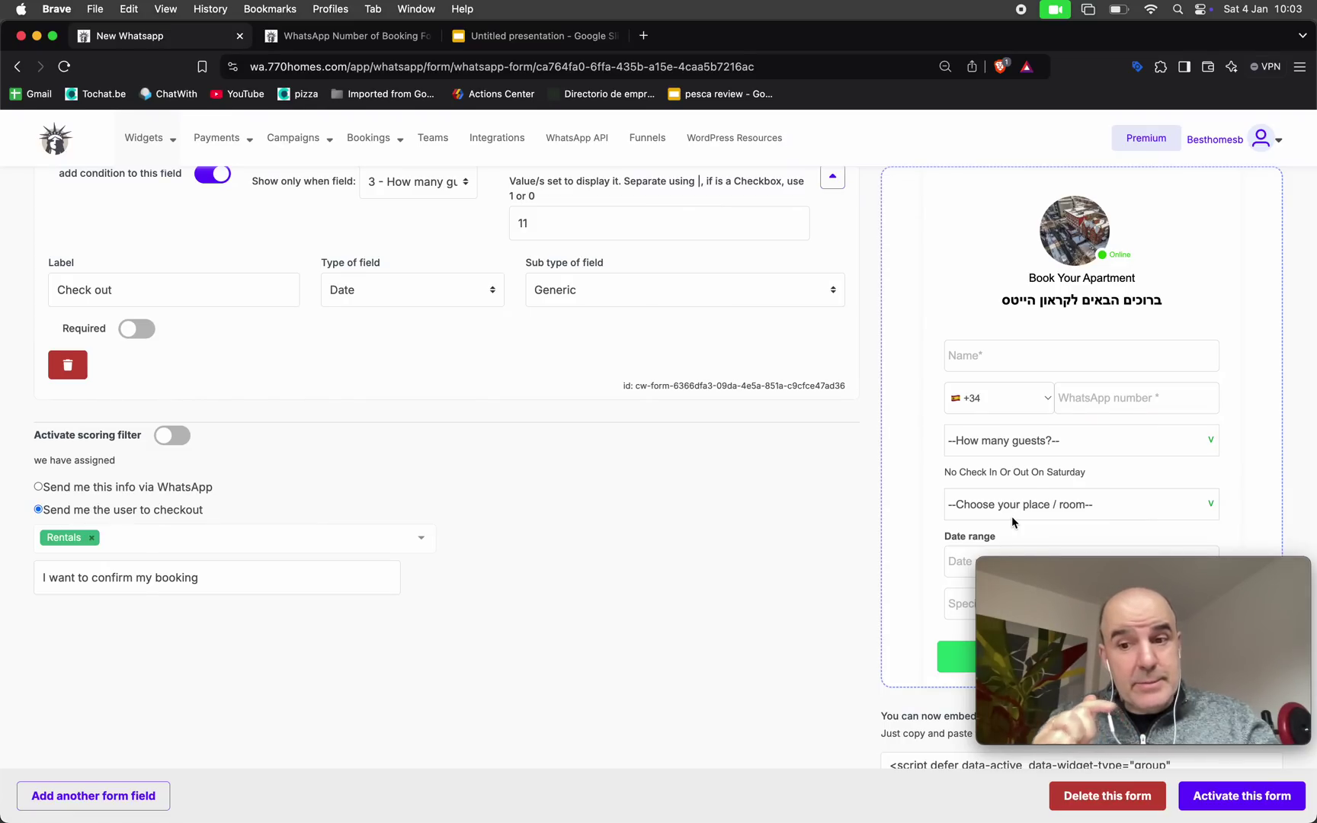
scroll(802, 477, "up", 15)
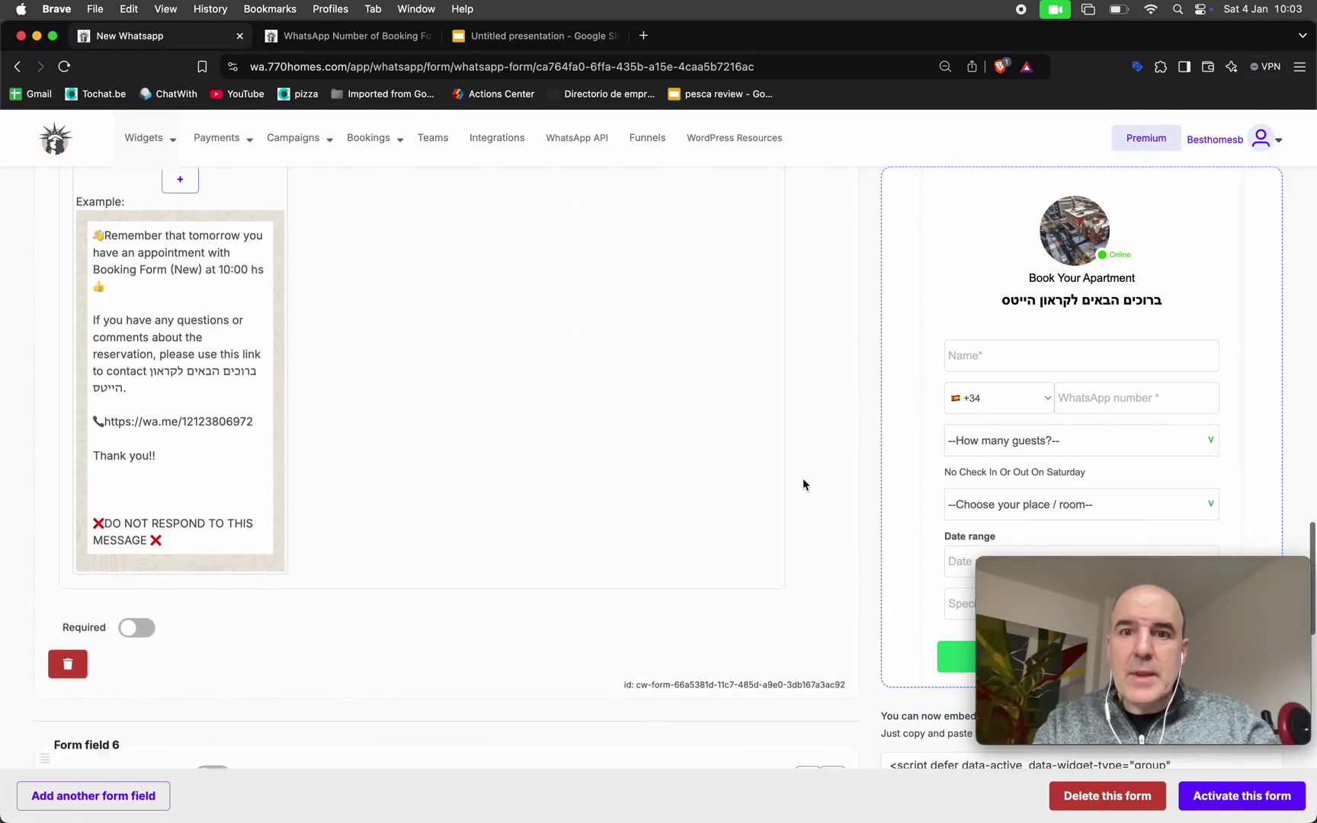
scroll(793, 419, "up", 15)
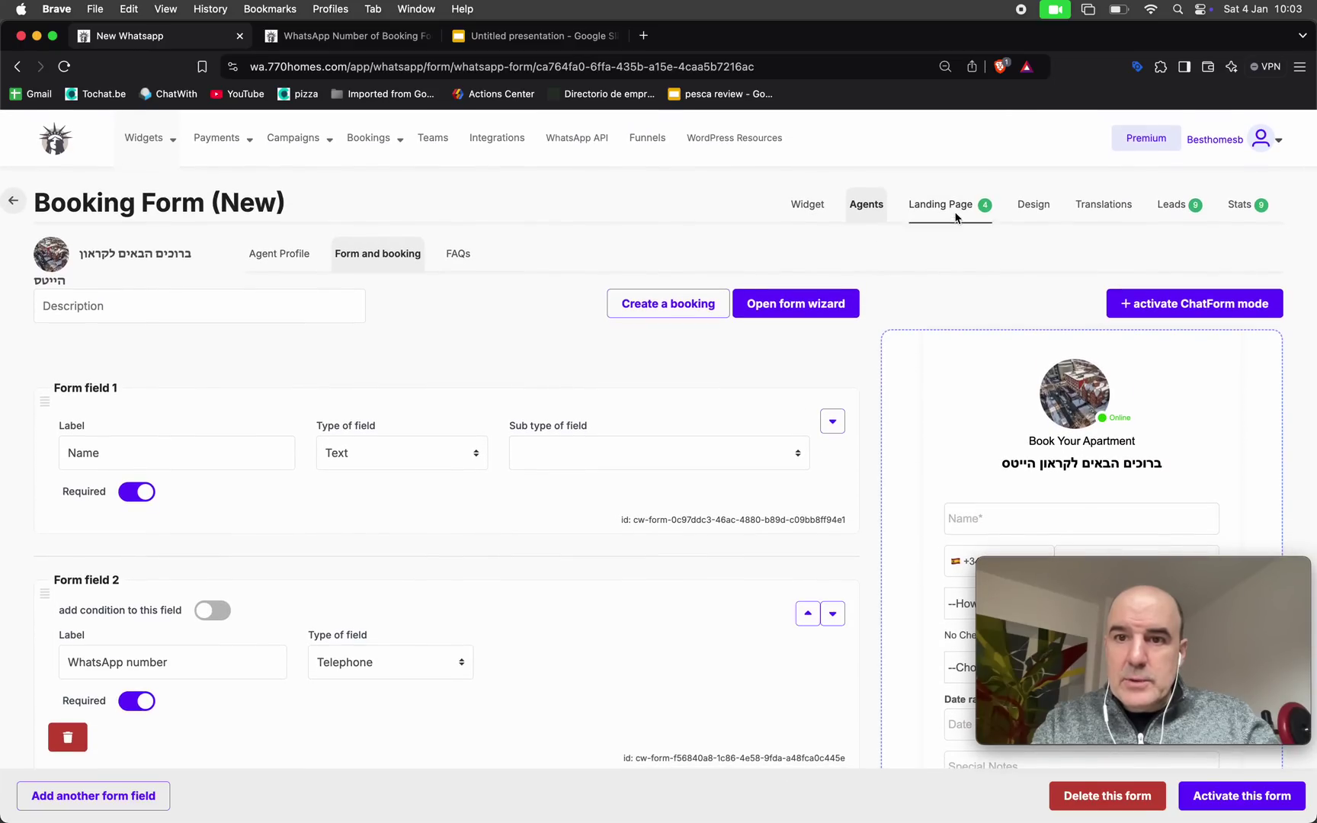
Open the Leads table and inspect the newest lead: 3 guests, 16/02/25–18/02/25
left_click(1172, 210)
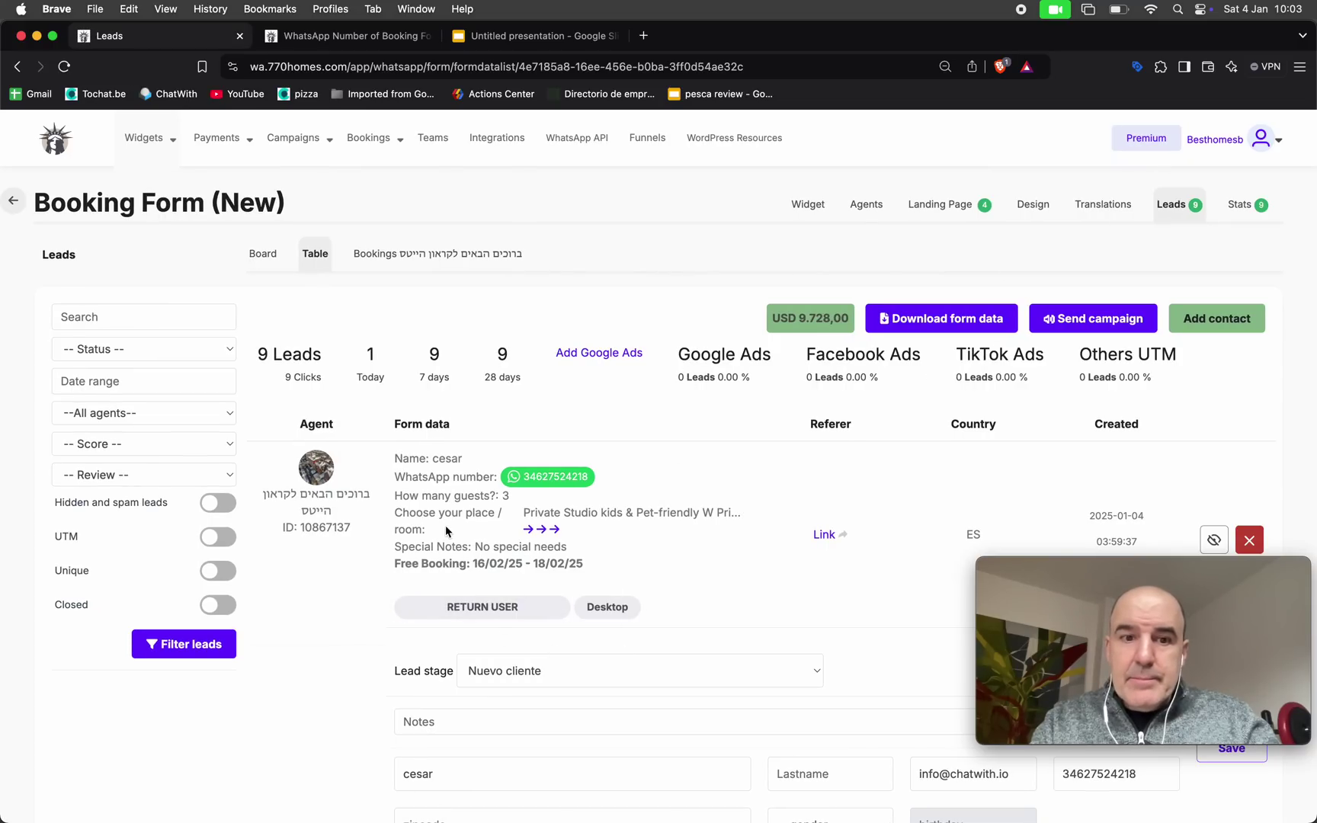
left_click_drag(394, 459, 644, 563)
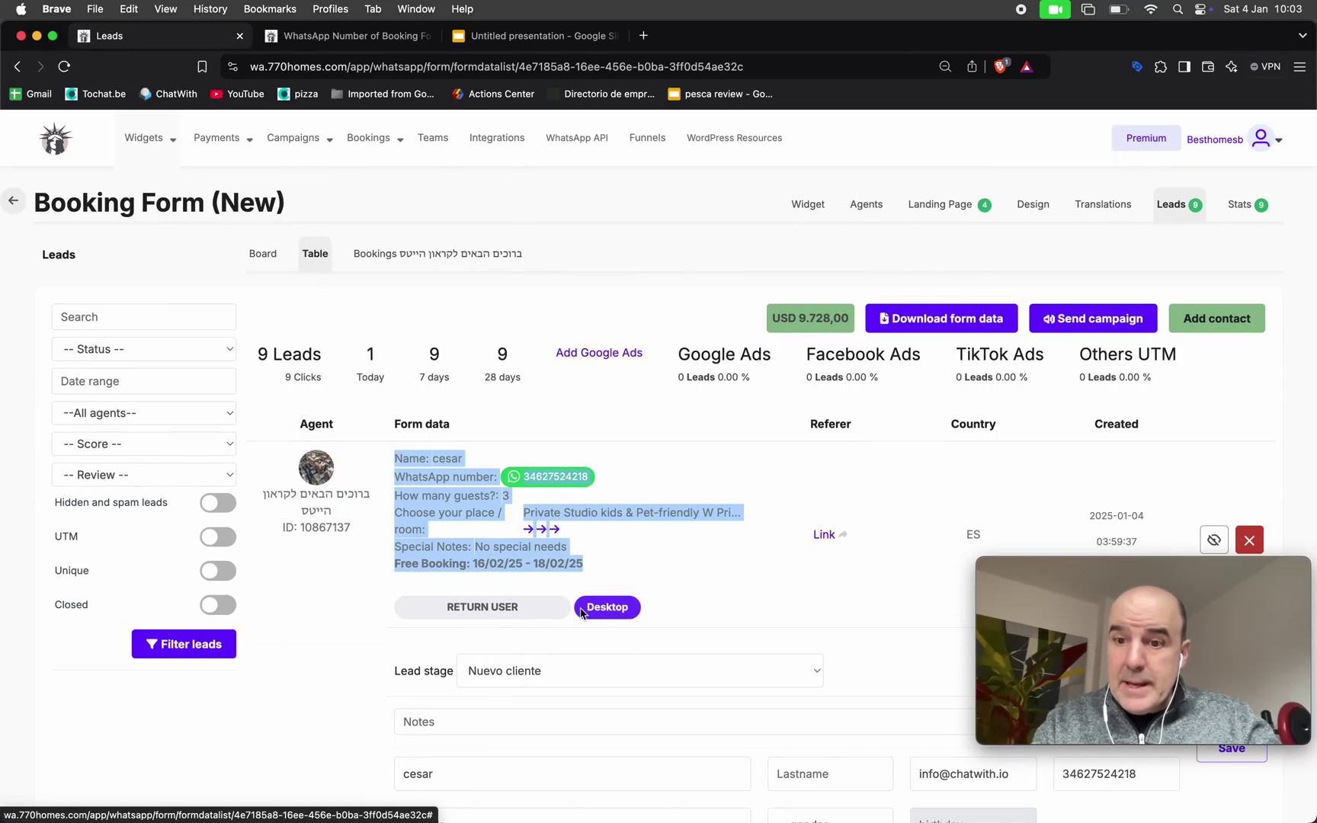
scroll(580, 607, "down", 3)
scroll(580, 607, "down", 5)
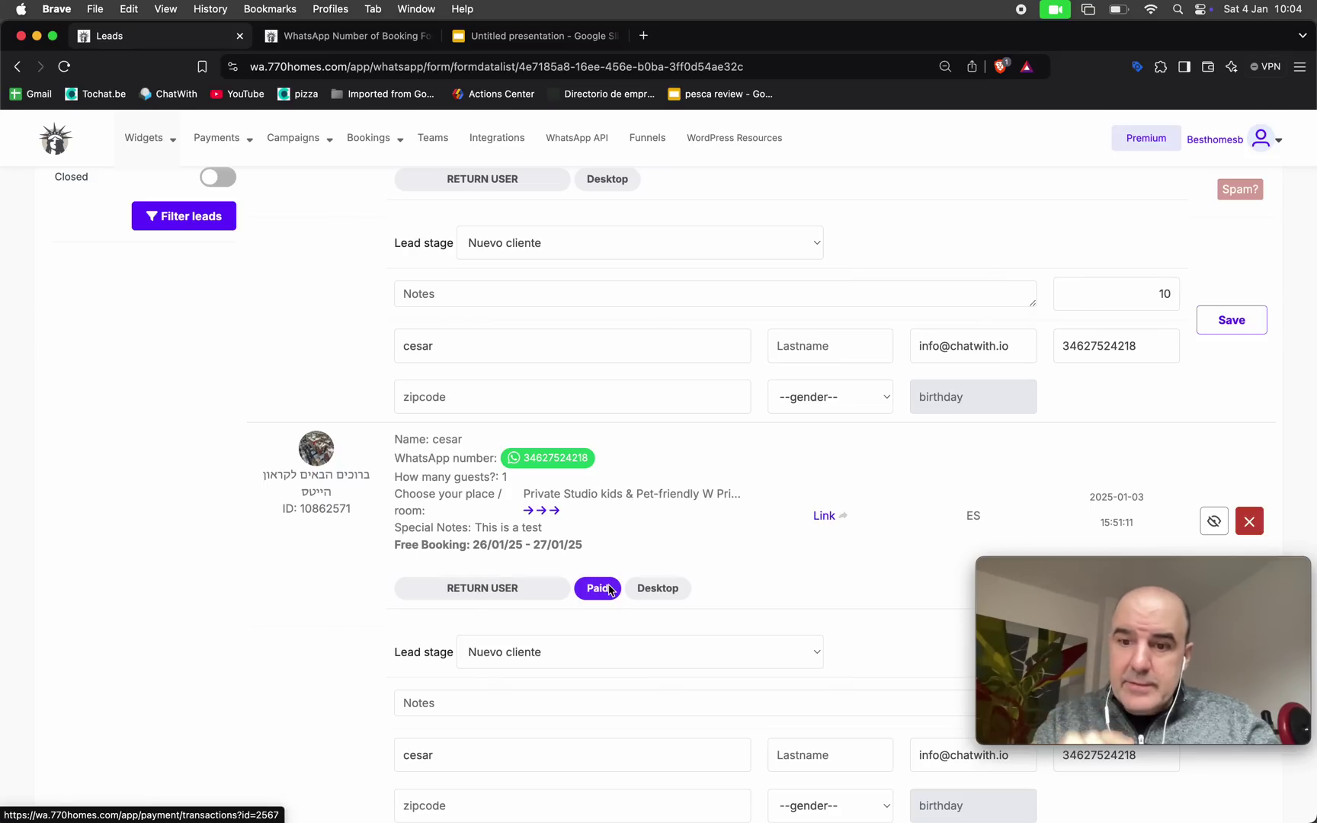
scroll(621, 558, "up", 5)
triple_click(621, 561)
left_click(622, 564)
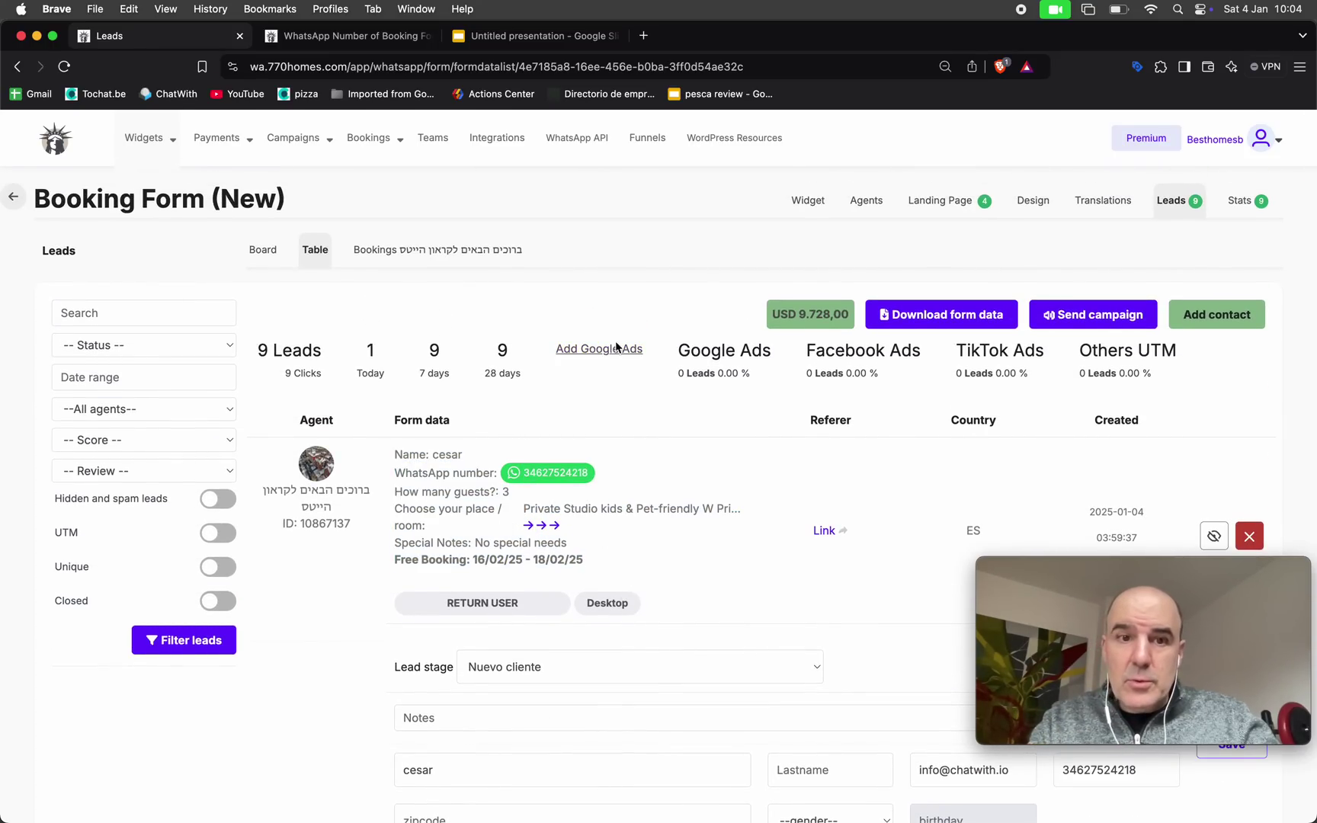
Move the bookings calendar to February 2025 and view the 16–18 February booking, USD 10 total
left_click(427, 254)
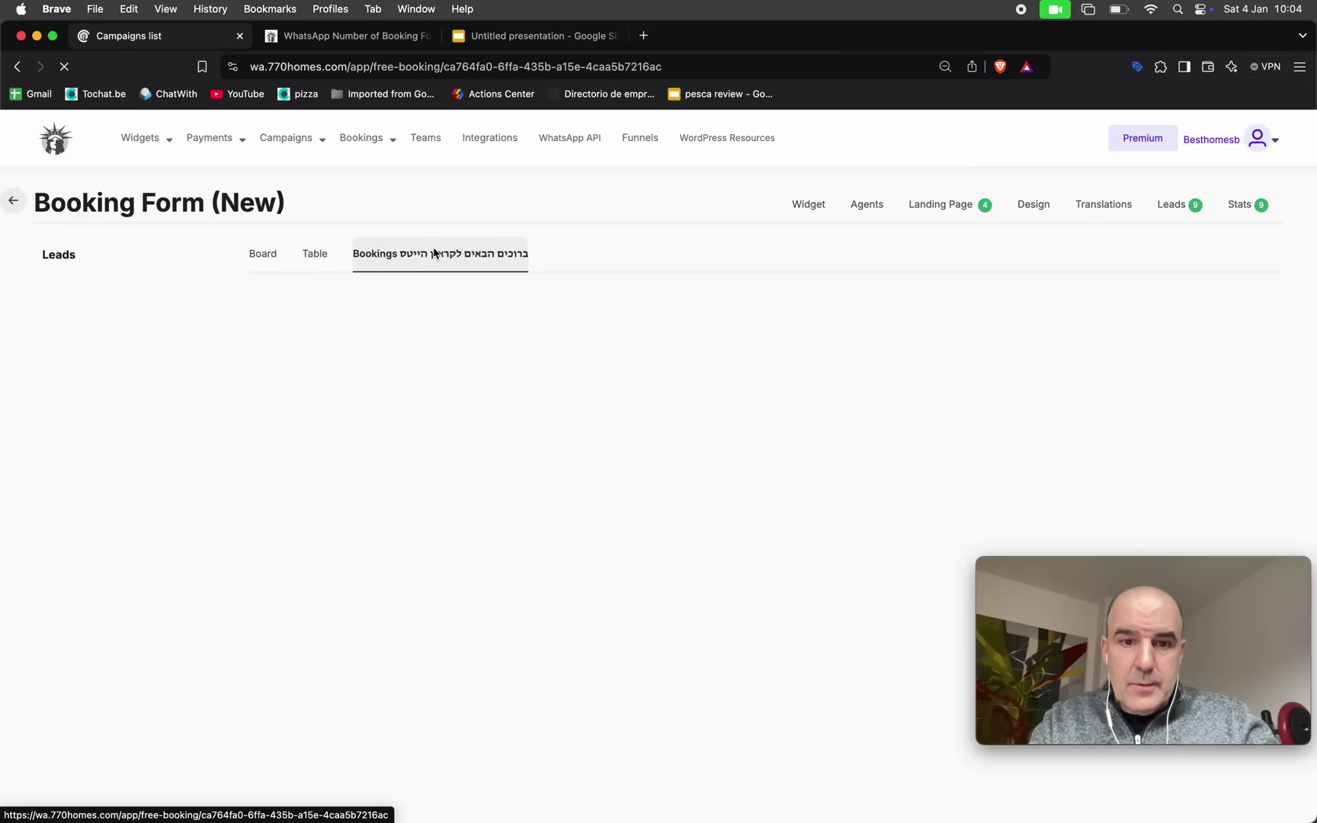
scroll(652, 388, "down", 3)
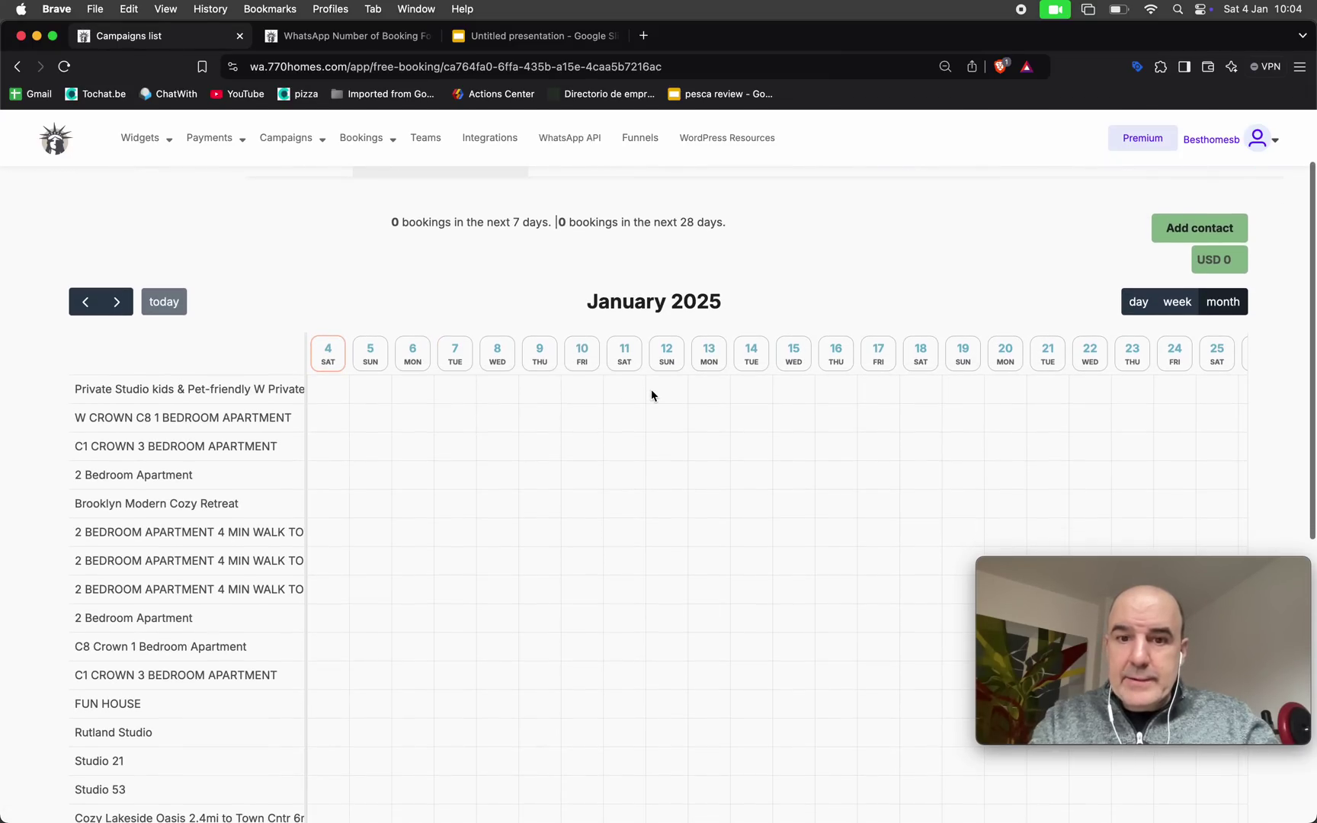
scroll(785, 512, "right", 5)
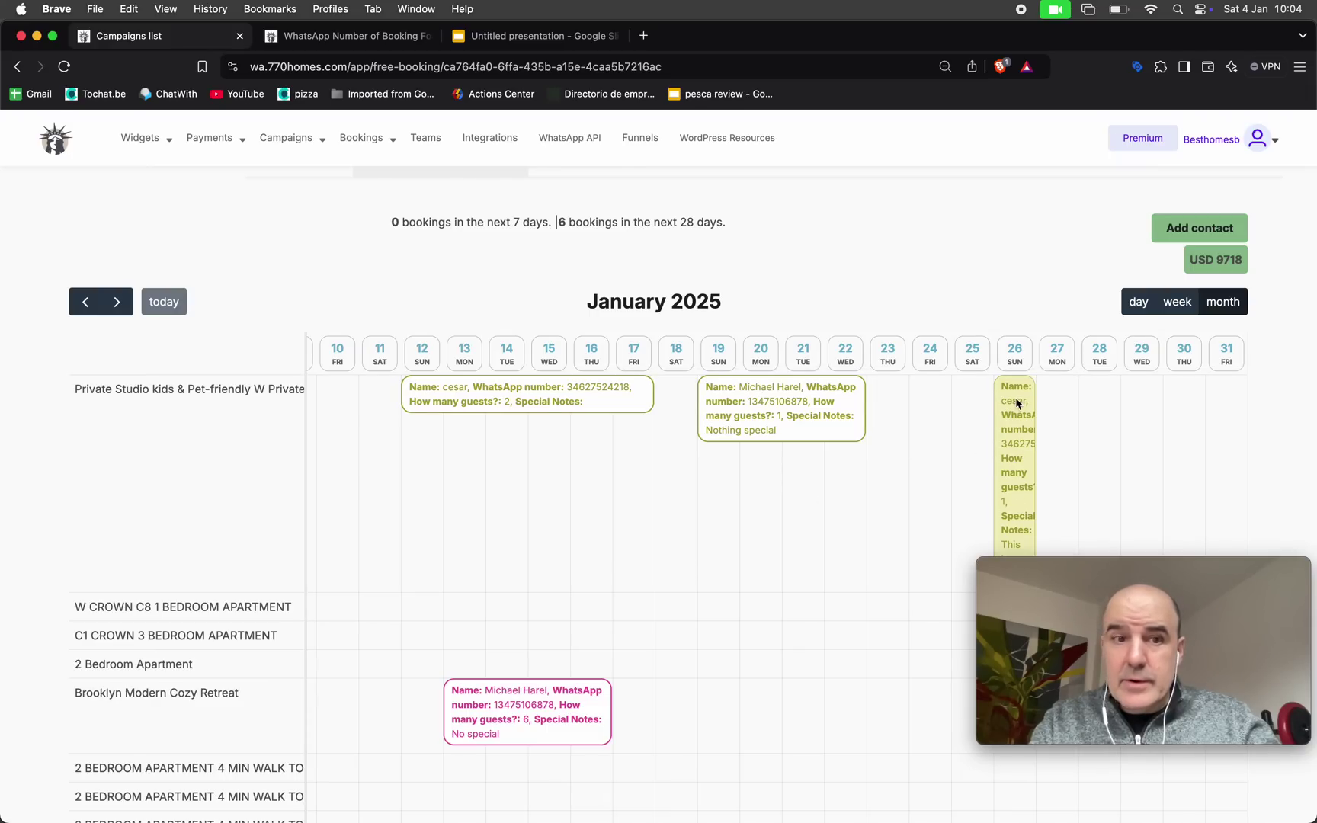
left_click(110, 307)
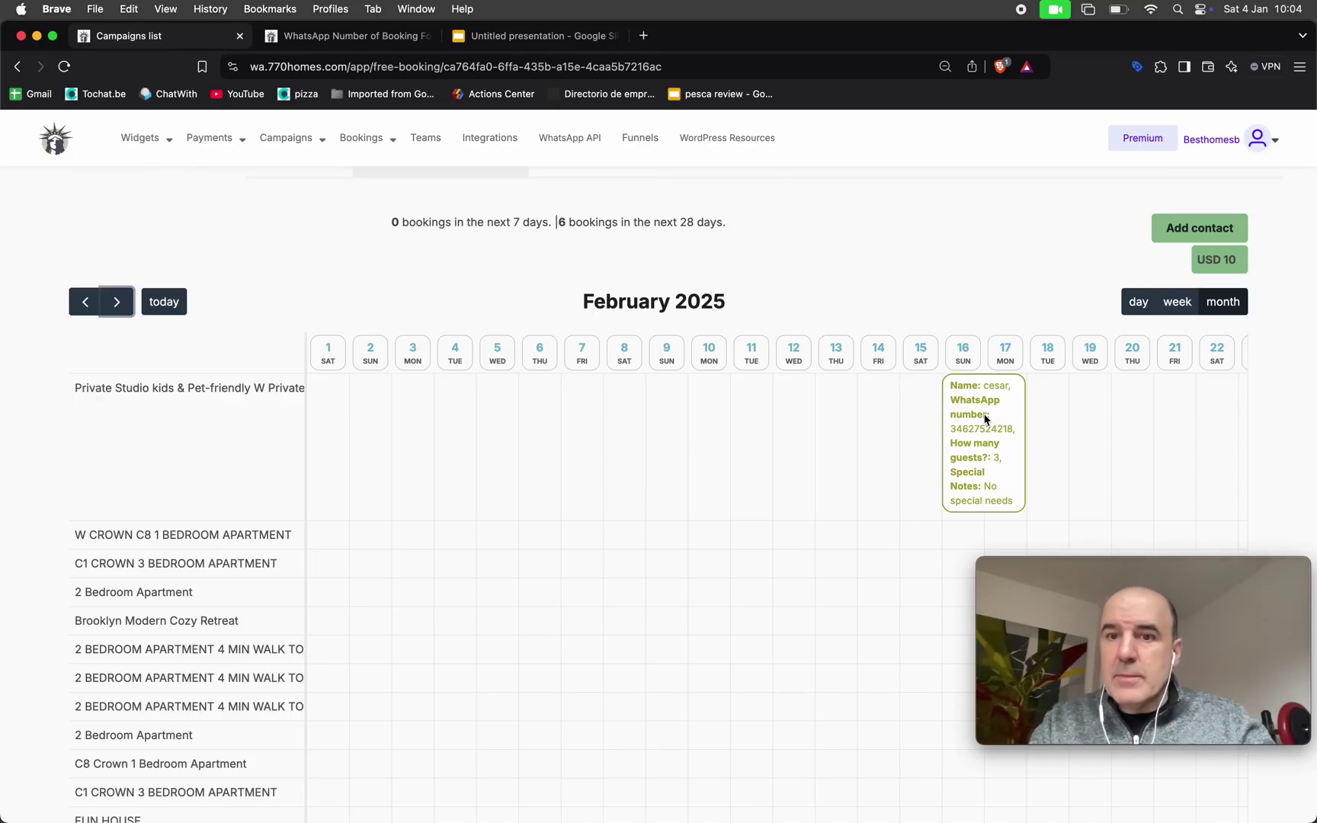
left_click(970, 485)
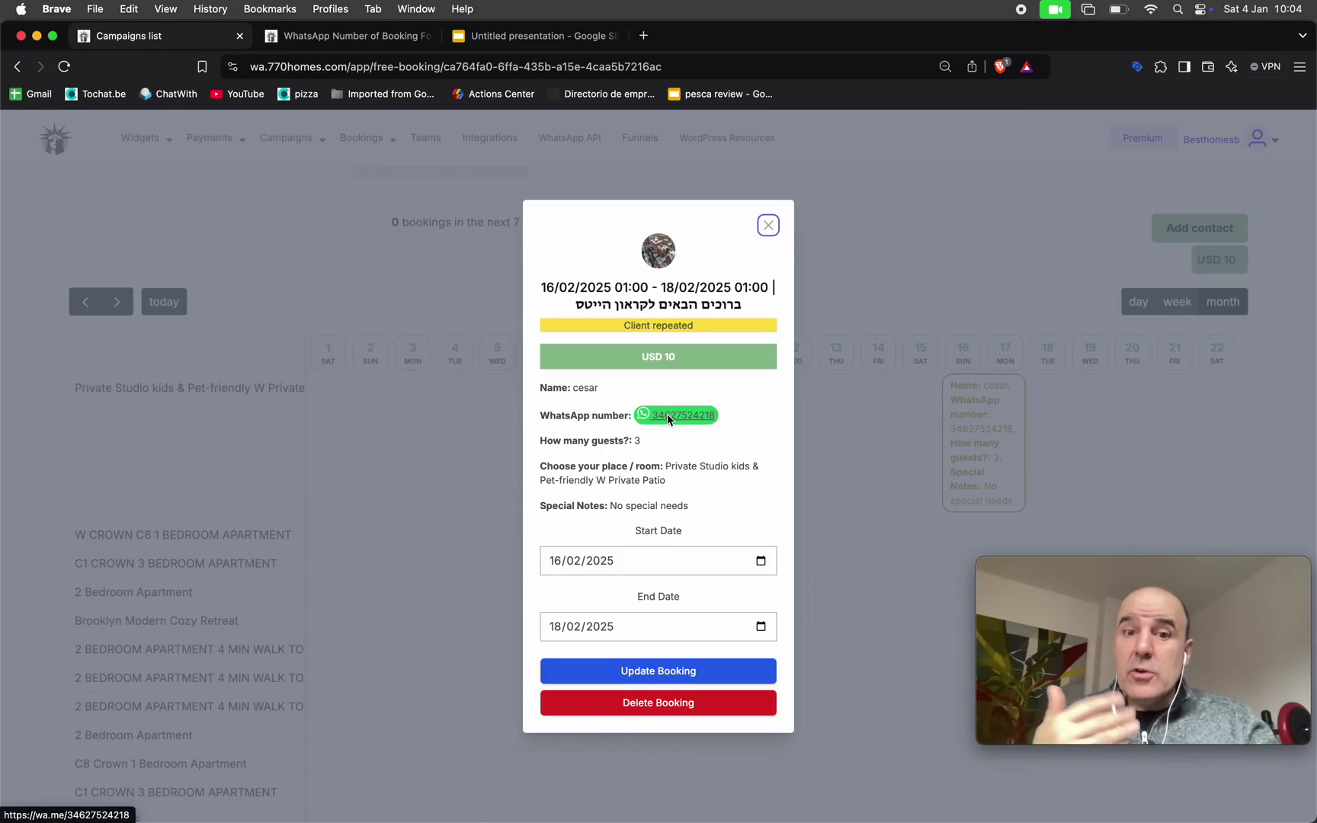
left_click(767, 226)
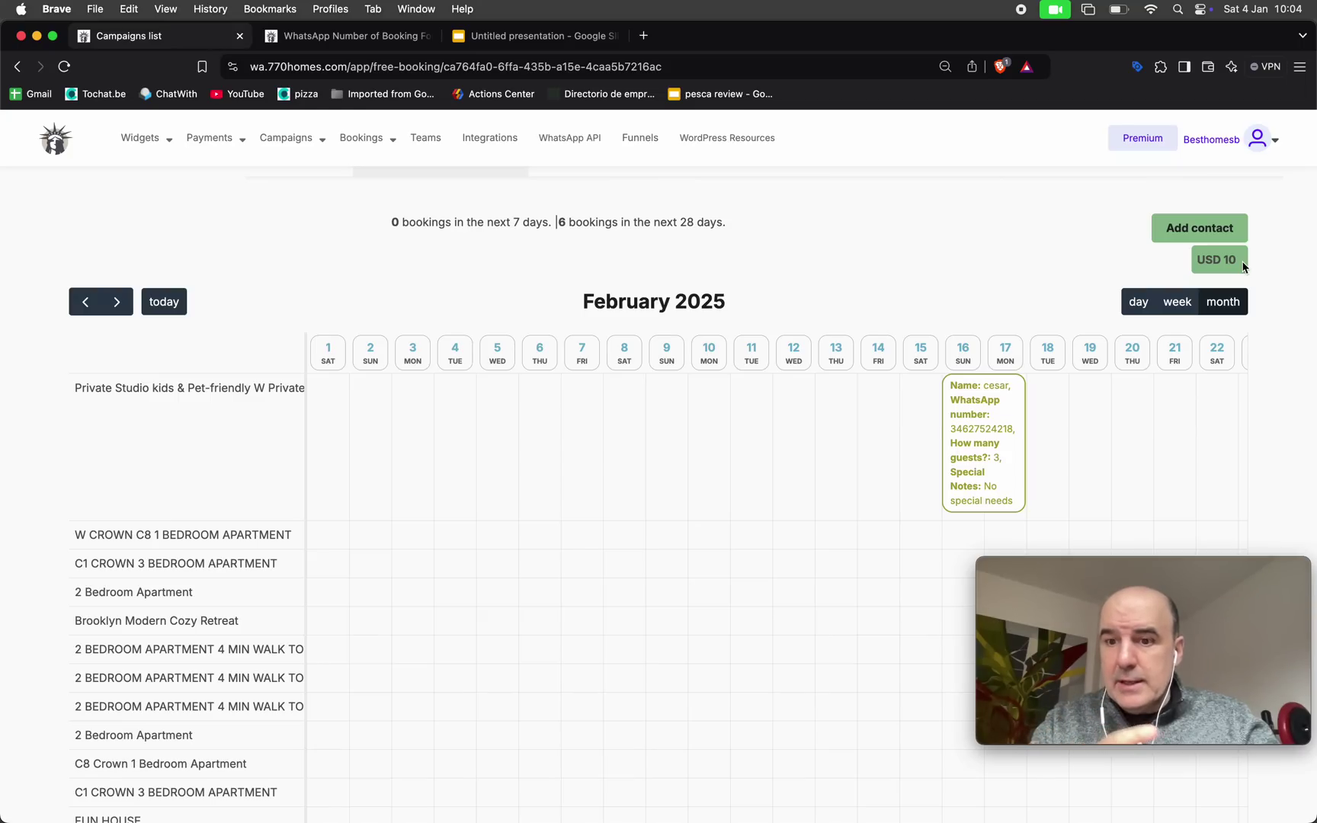
left_click_drag(1244, 265, 1203, 260)
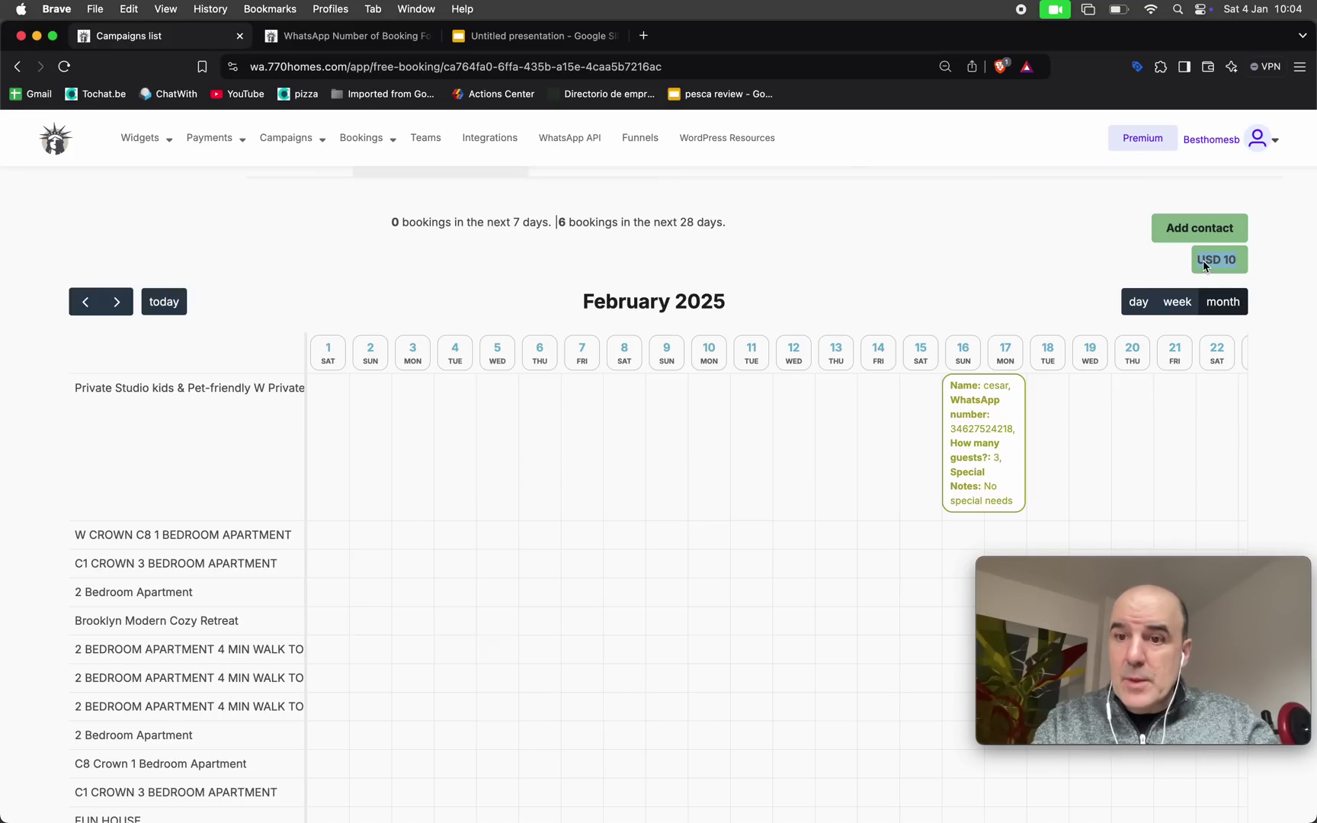
Return the calendar to January 2025 and check its USD 9718 total
left_click(85, 302)
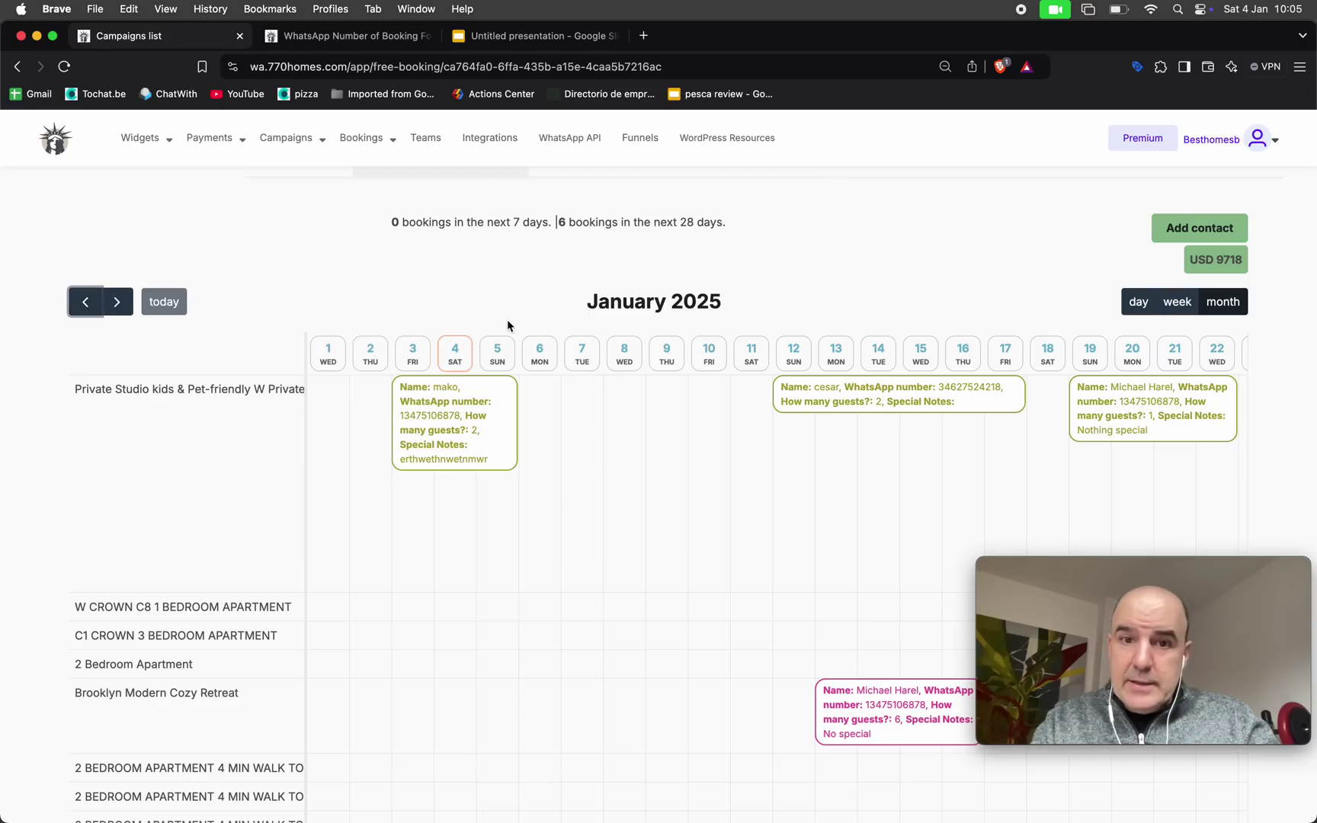
left_click_drag(1224, 261, 1248, 268)
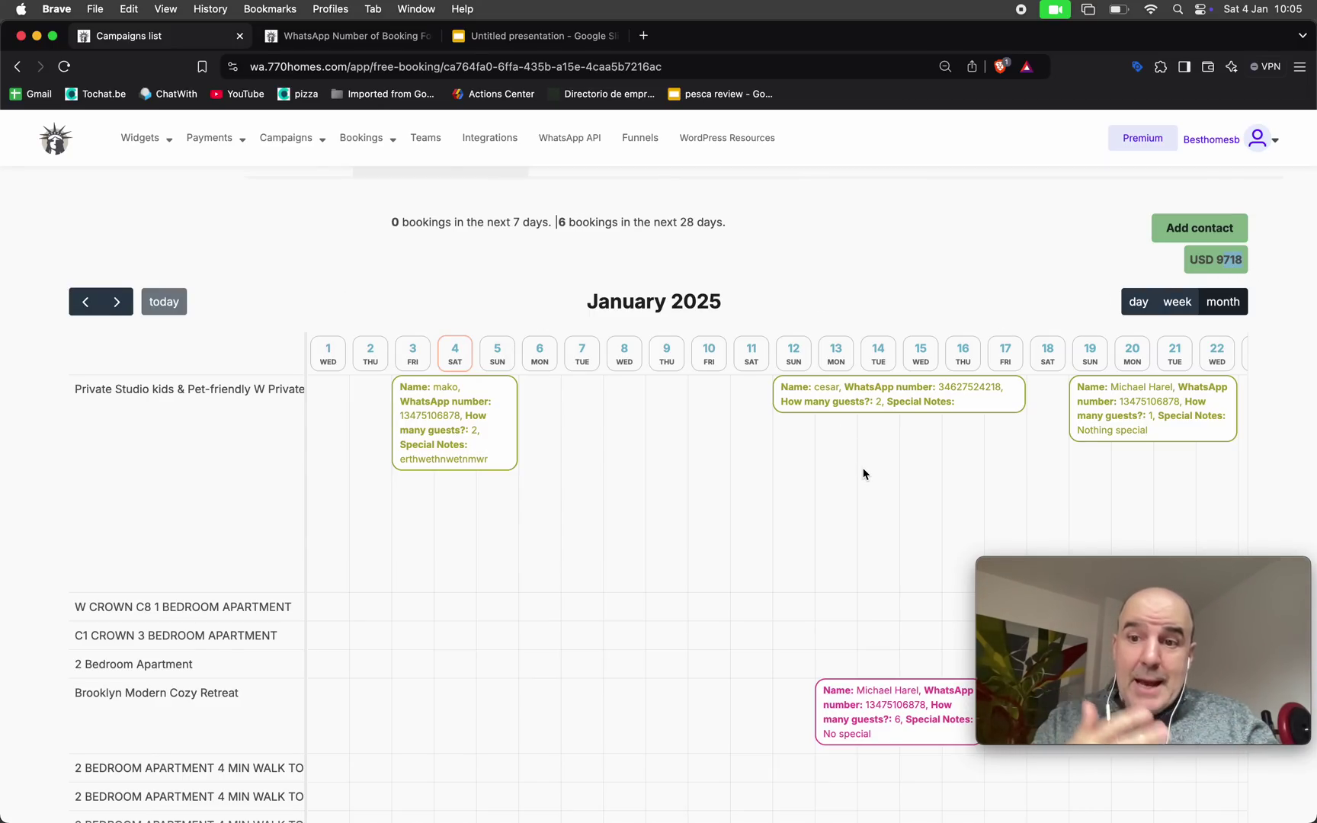
scroll(543, 561, "down", 5)
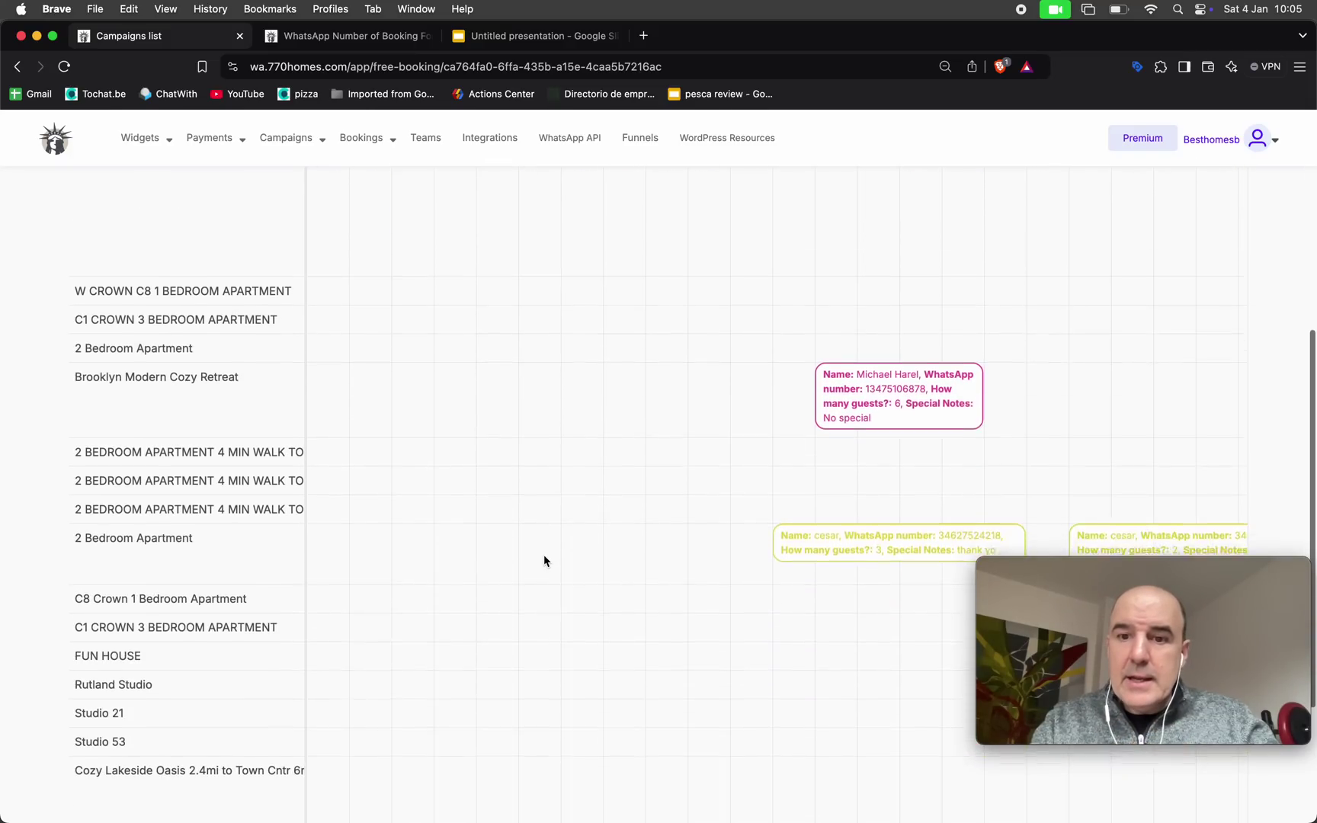
scroll(544, 560, "up", 7)
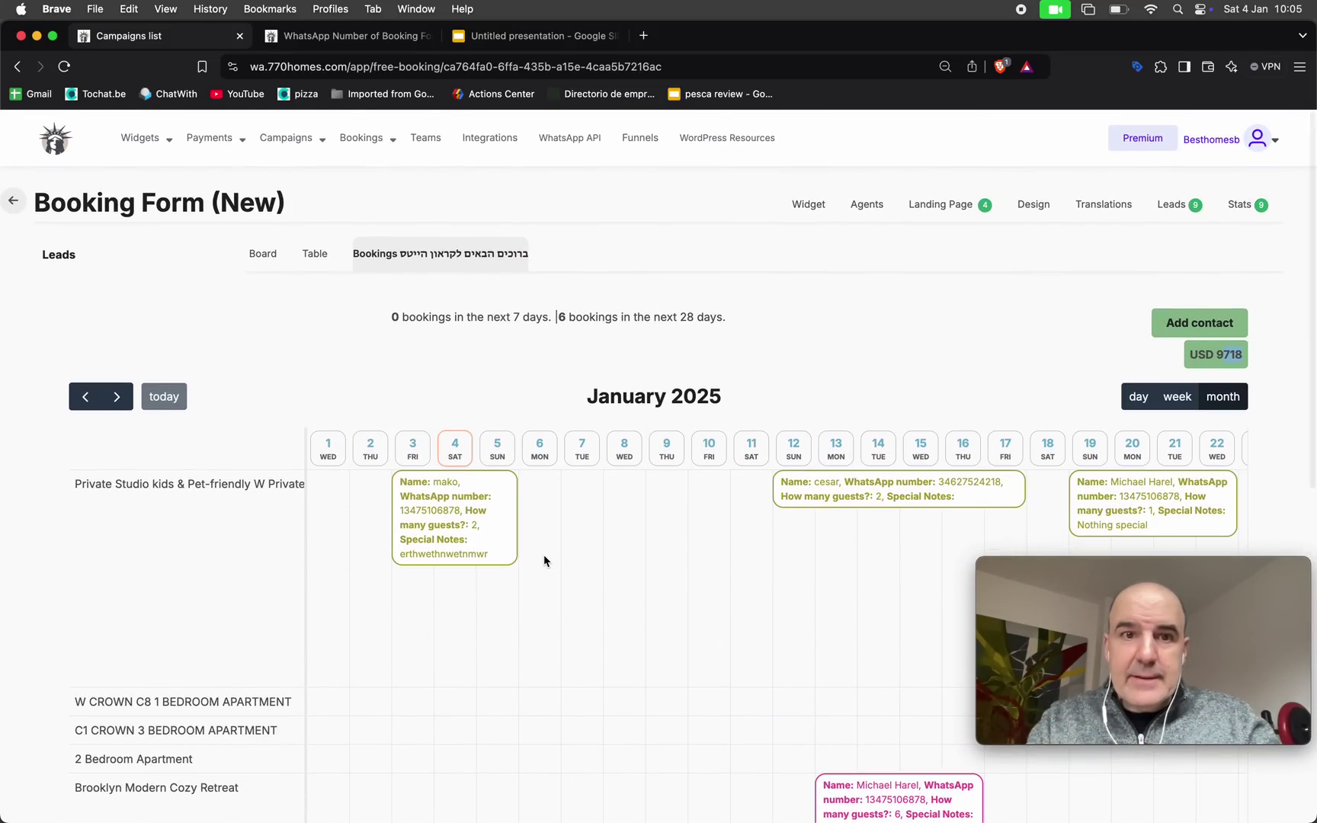
Open the Payment Links page listing Rentals ($1.00) and Apartment rental ($370.00)
mouse_move(142, 150)
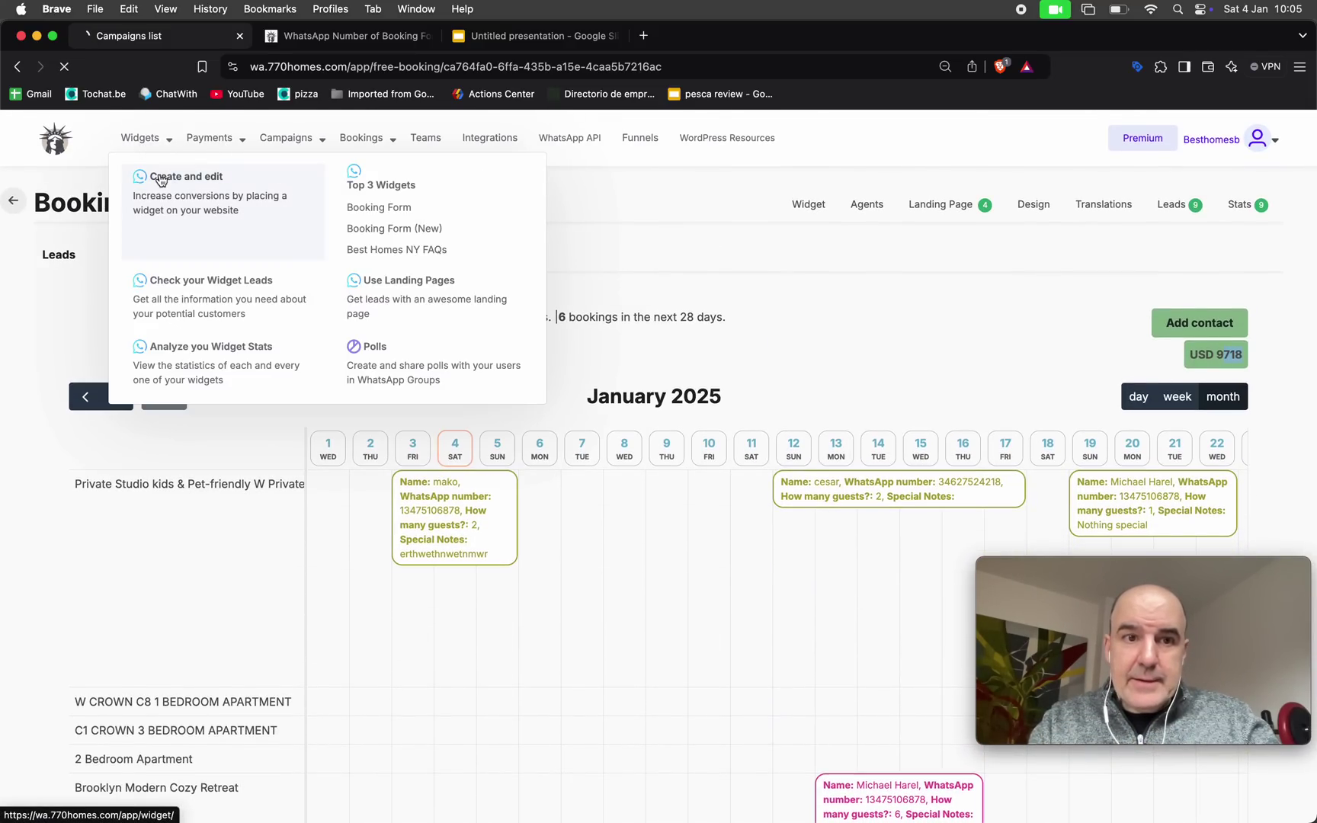
left_click(156, 180)
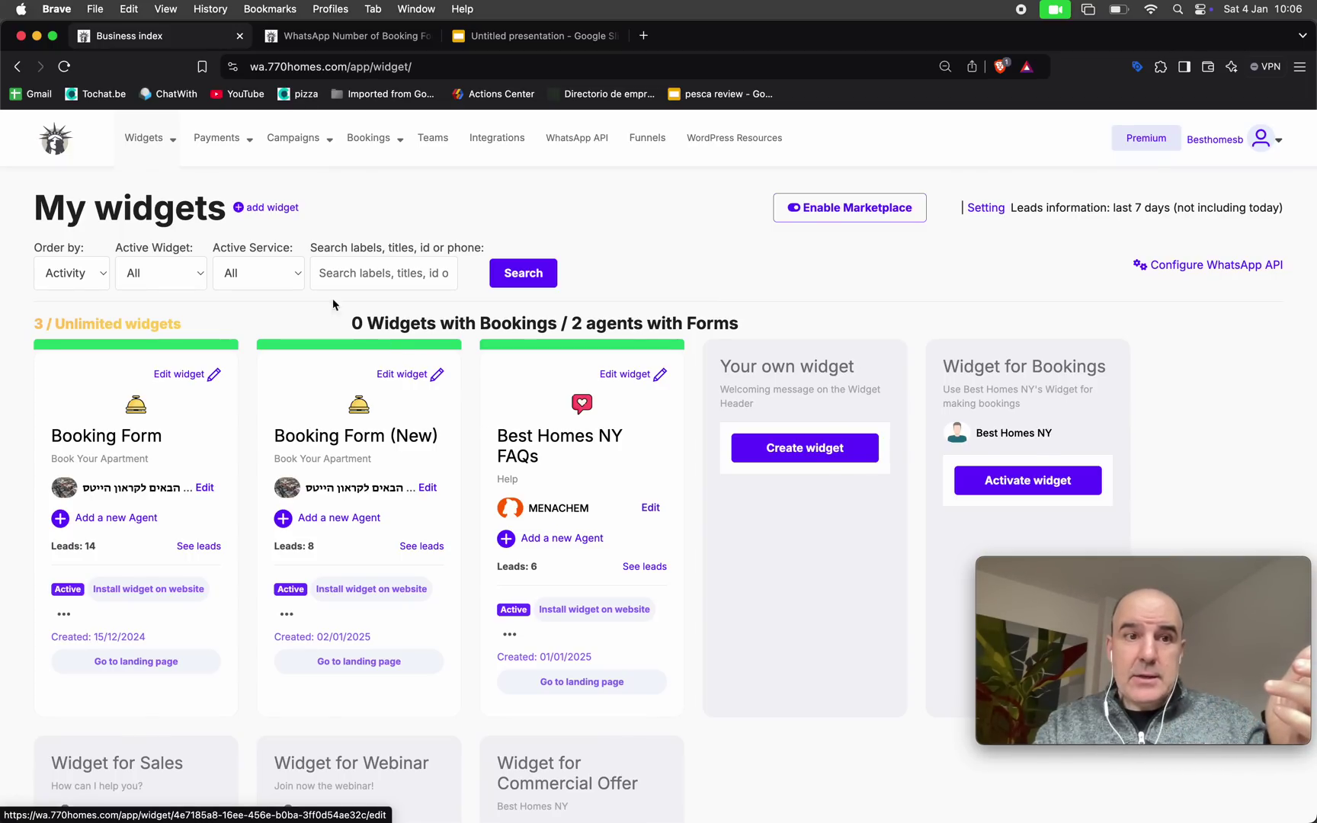
mouse_move(216, 137)
left_click(240, 193)
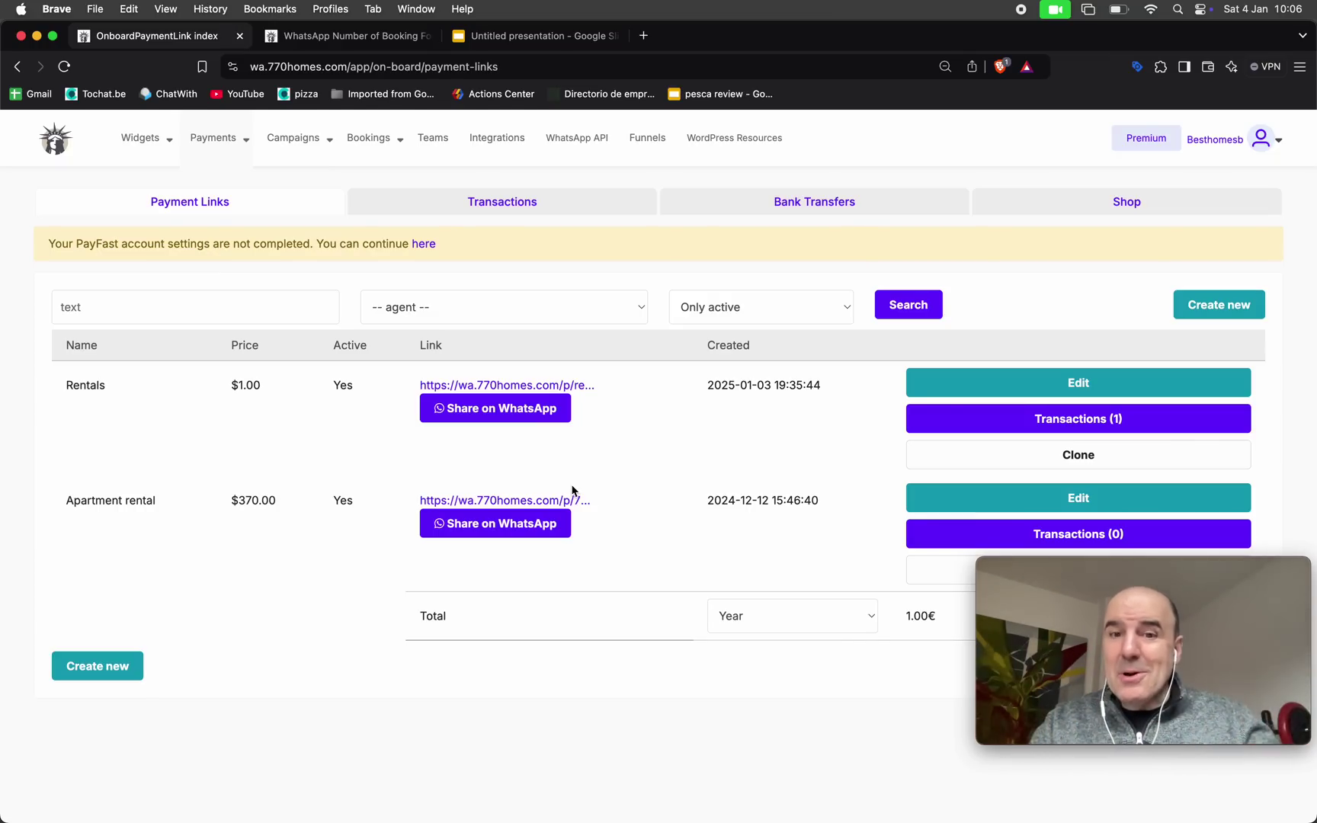
Check the escrow balance ($4.43 processing, $0.00 available), then list transactions showing the succeeded $5.00 Rentals payment
left_click(798, 200)
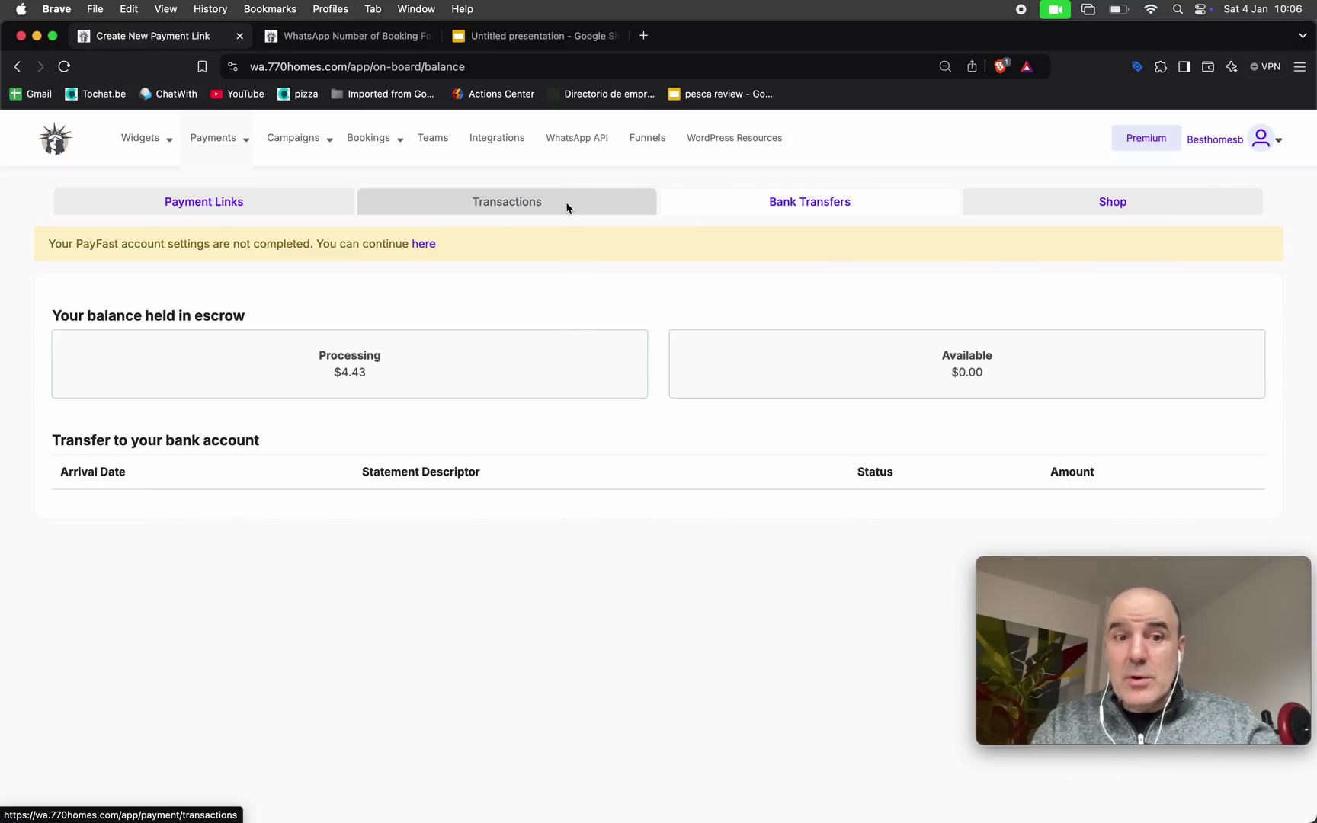
left_click_drag(316, 353, 435, 389)
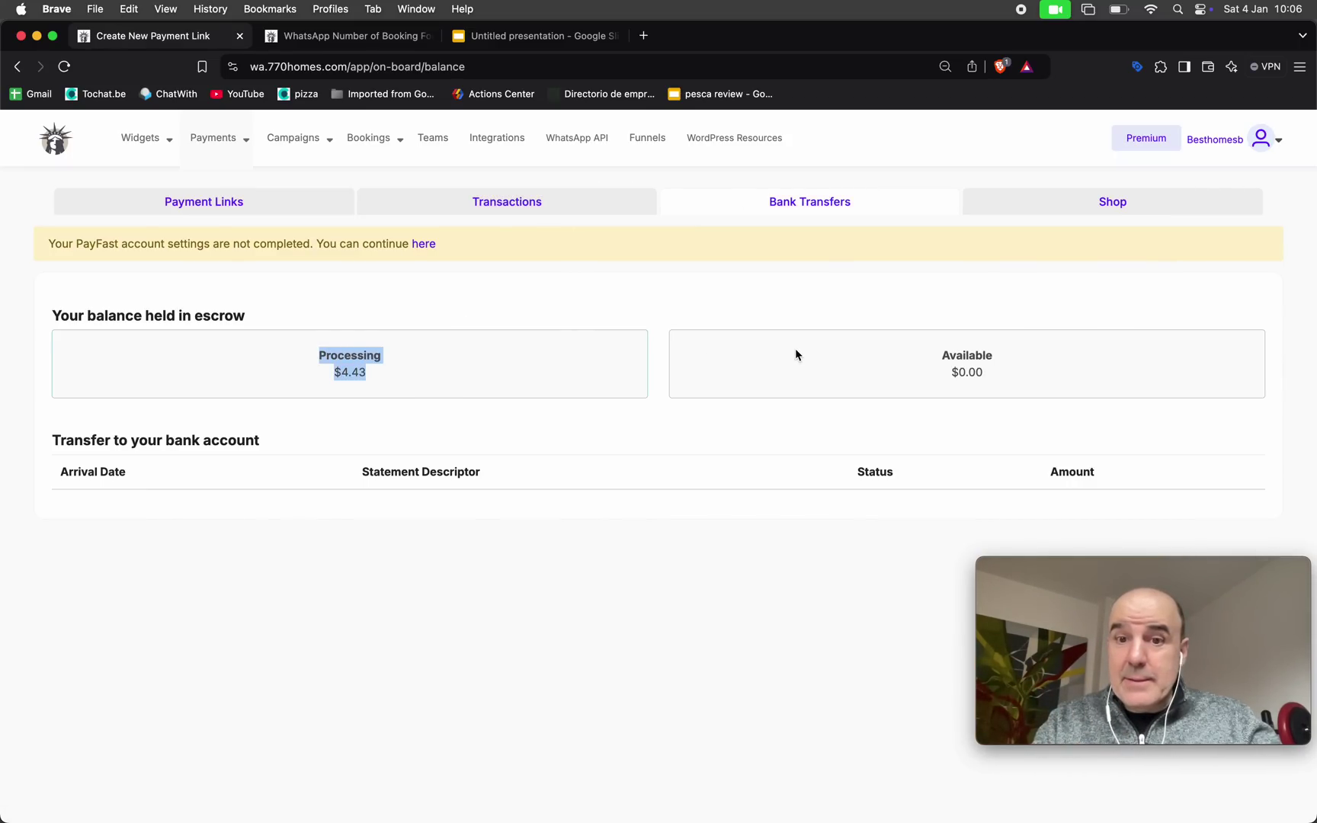
left_click_drag(939, 351, 989, 389)
left_click(553, 211)
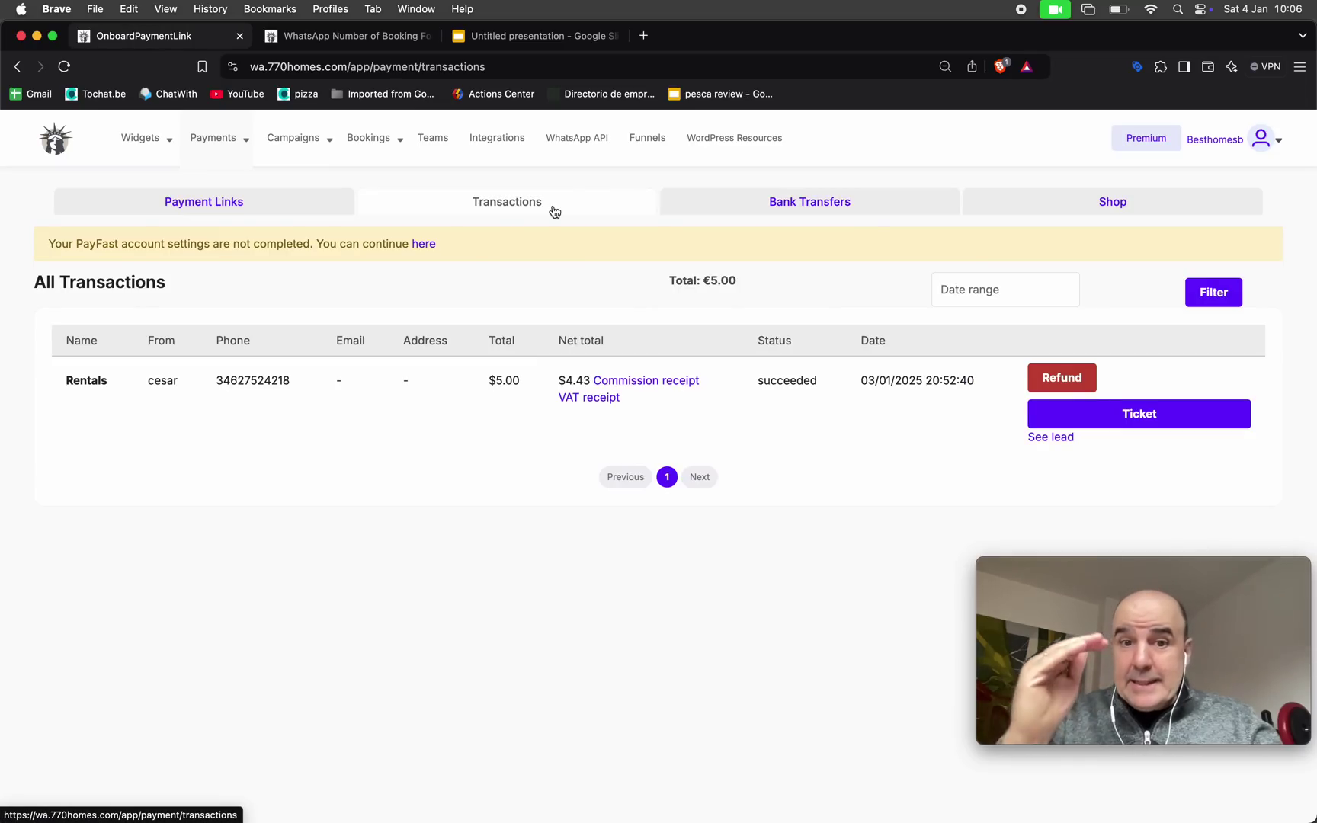